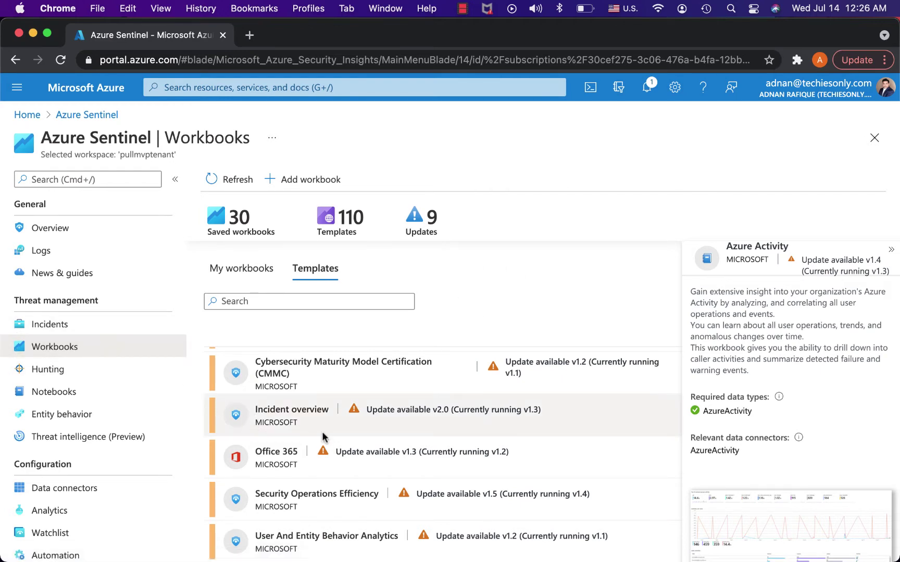
Step: Switch to My workbooks and select the Azure AD Audit logs workbook to view its details
{"action": "scroll", "coordinate": [323, 433], "scroll_direction": "up", "scroll_amount": 4}
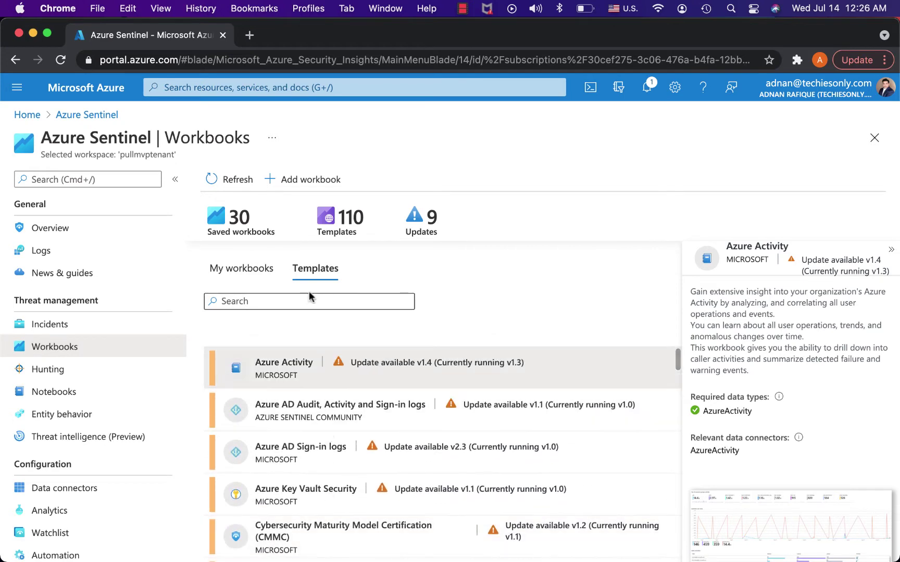
{"action": "left_click", "coordinate": [263, 274]}
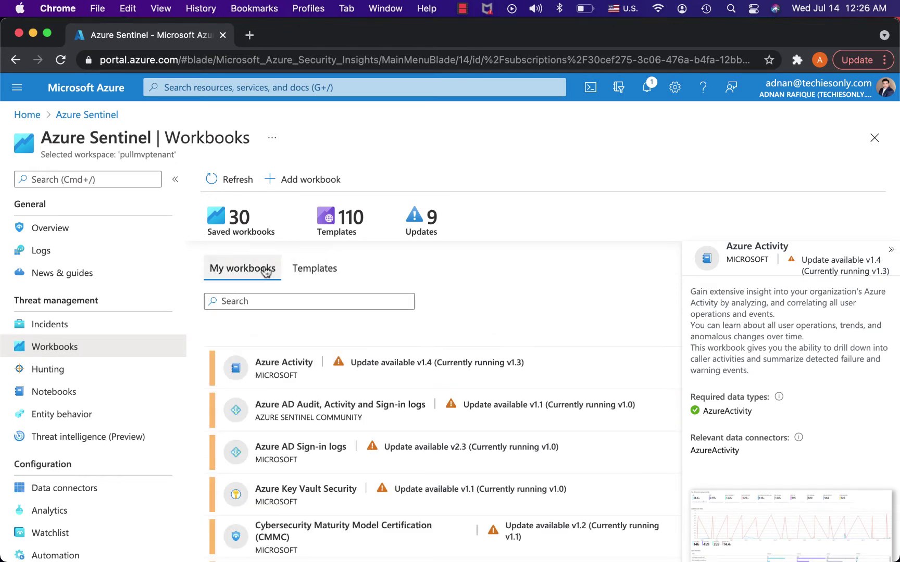
{"action": "scroll", "coordinate": [375, 440], "scroll_direction": "down", "scroll_amount": 8}
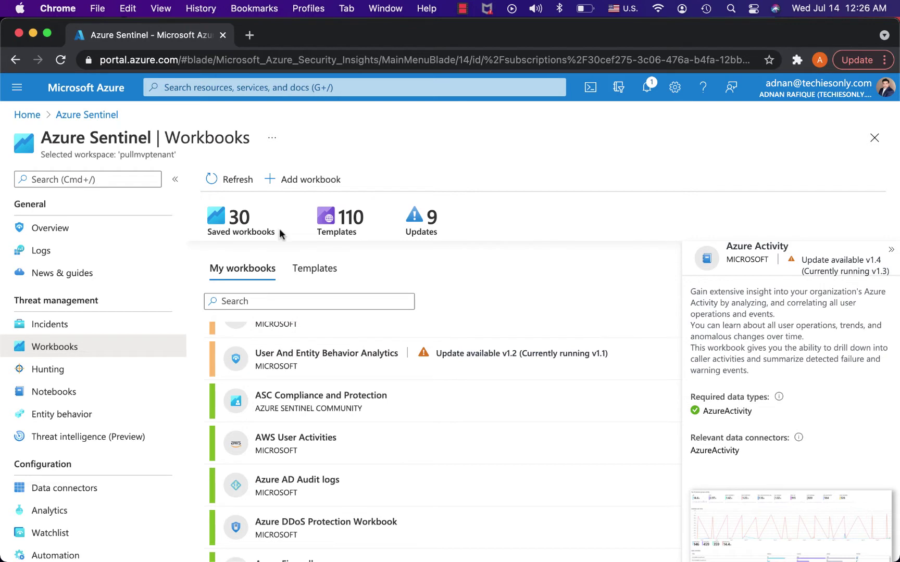
{"action": "scroll", "coordinate": [787, 423], "scroll_direction": "down", "scroll_amount": 3}
{"action": "scroll", "coordinate": [788, 424], "scroll_direction": "down", "scroll_amount": 2}
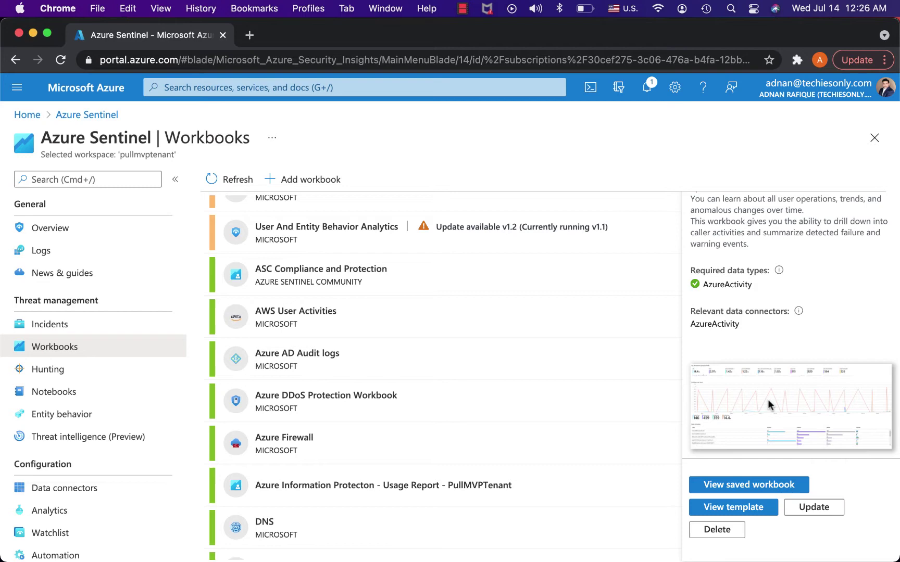
{"action": "left_click", "coordinate": [468, 367]}
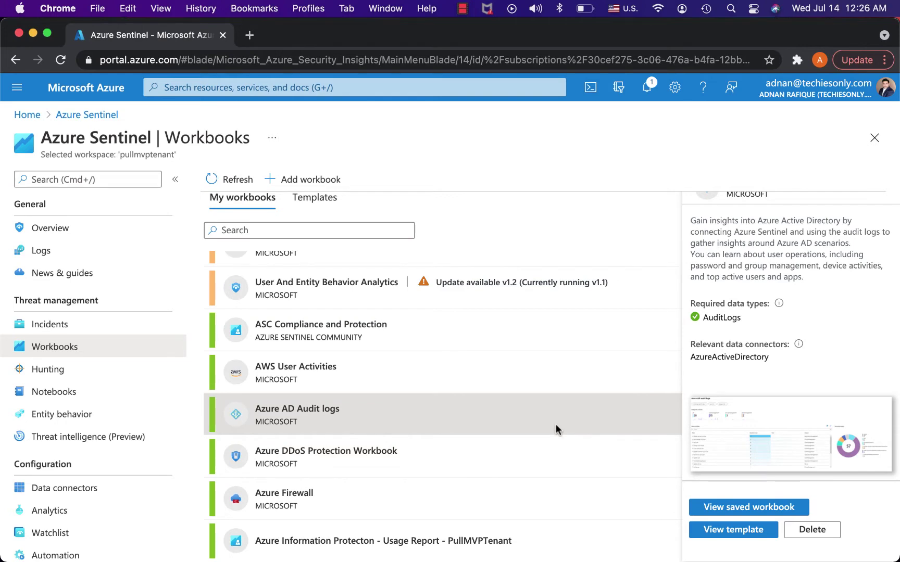
{"action": "scroll", "coordinate": [555, 424], "scroll_direction": "up", "scroll_amount": 10}
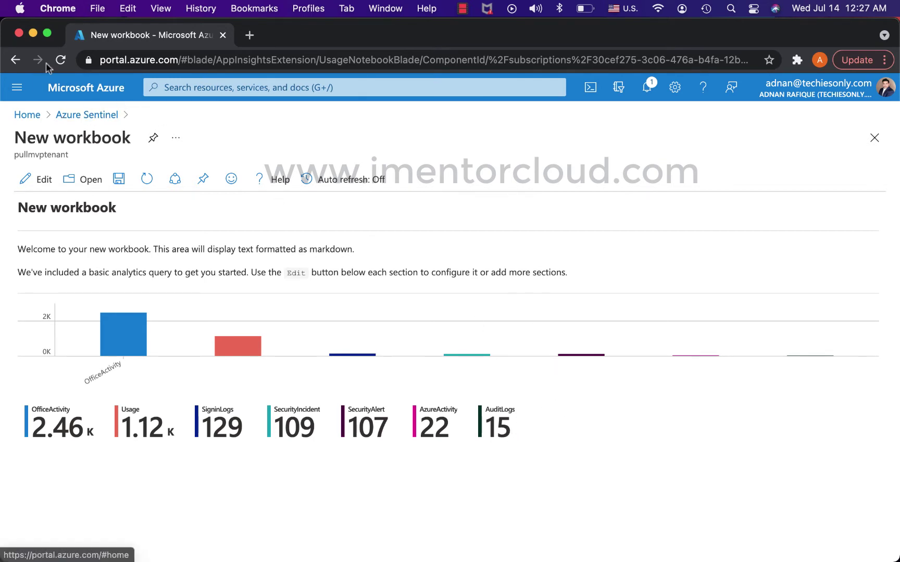
Step: Go back from the New workbook page to the Azure Sentinel Workbooks gallery
{"action": "left_click", "coordinate": [15, 59]}
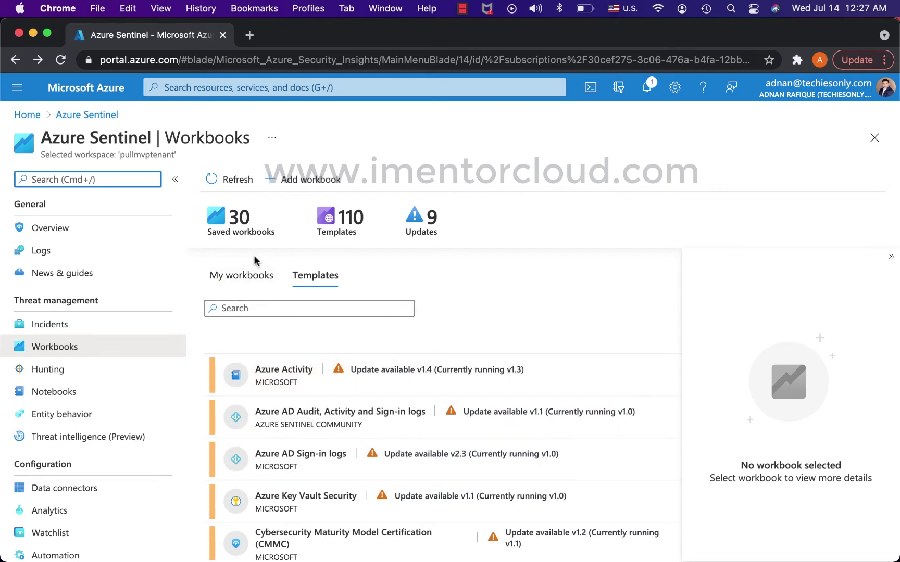
Step: Review the Azure Key Vault Security workbook's details in My workbooks, then collapse the details pane
{"action": "left_click", "coordinate": [251, 274]}
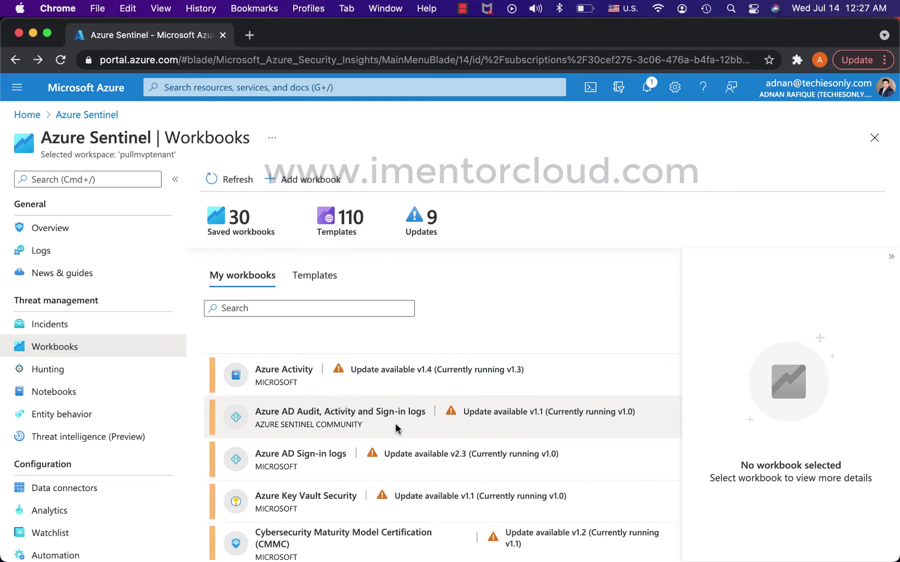
{"action": "scroll", "coordinate": [395, 424], "scroll_direction": "down", "scroll_amount": 2}
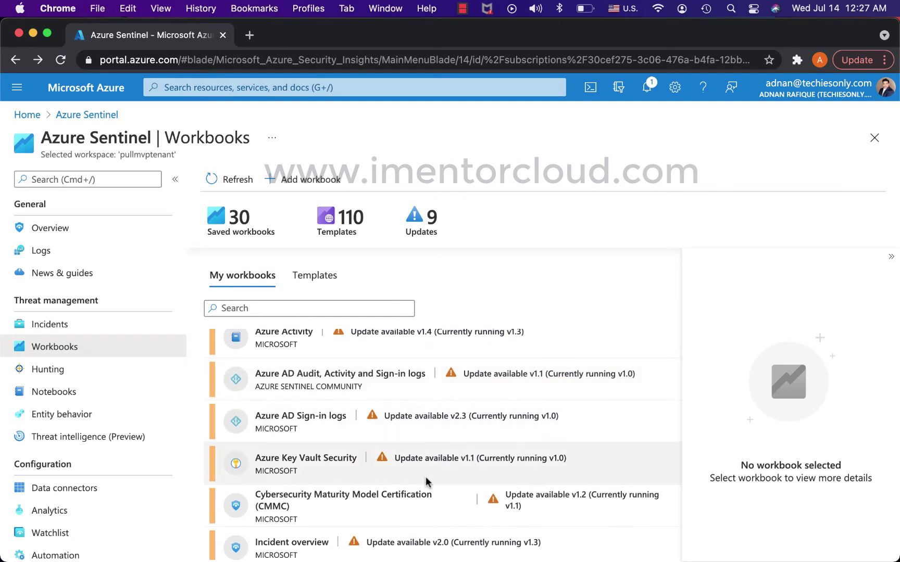
{"action": "left_click", "coordinate": [425, 476]}
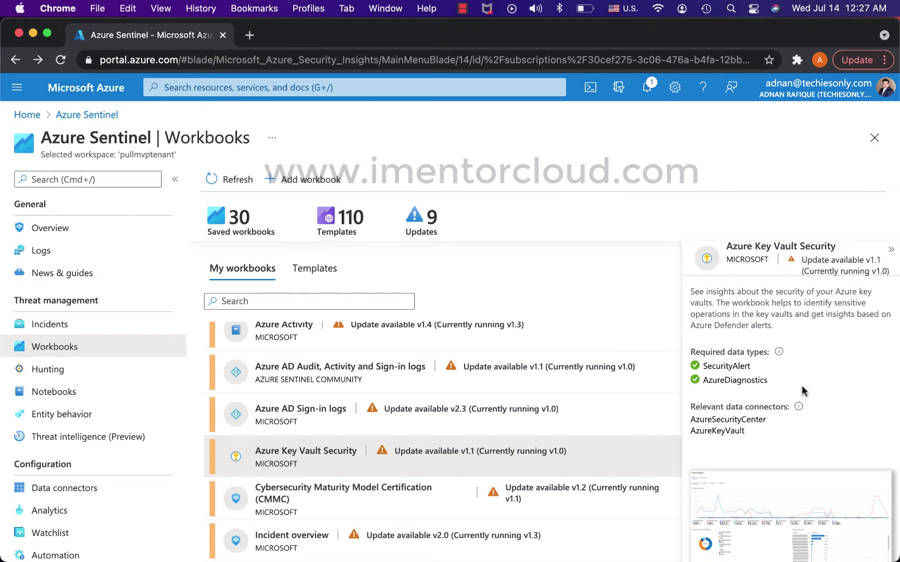
{"action": "scroll", "coordinate": [834, 368], "scroll_direction": "down", "scroll_amount": 3}
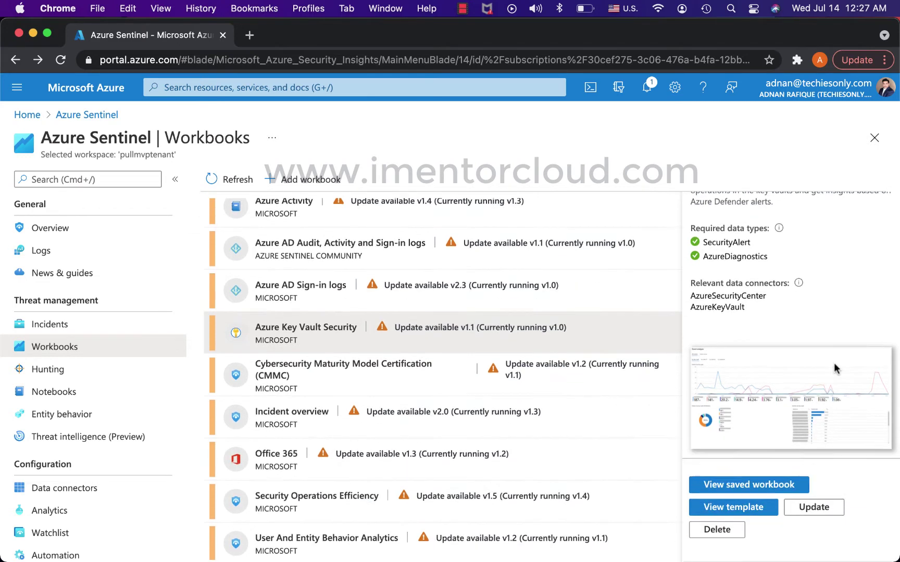
{"action": "scroll", "coordinate": [834, 368], "scroll_direction": "up", "scroll_amount": 3}
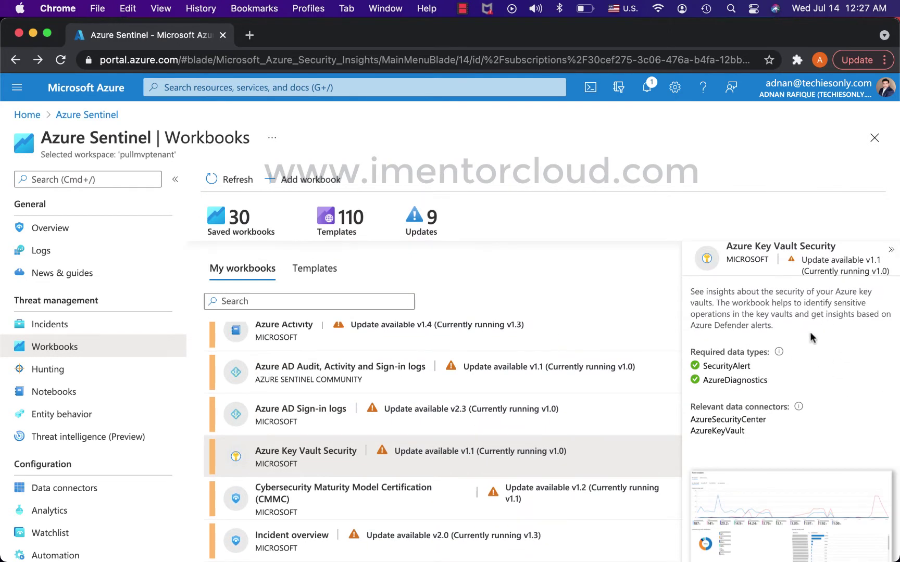
{"action": "mouse_move", "coordinate": [778, 354]}
{"action": "scroll", "coordinate": [764, 383], "scroll_direction": "down", "scroll_amount": 3}
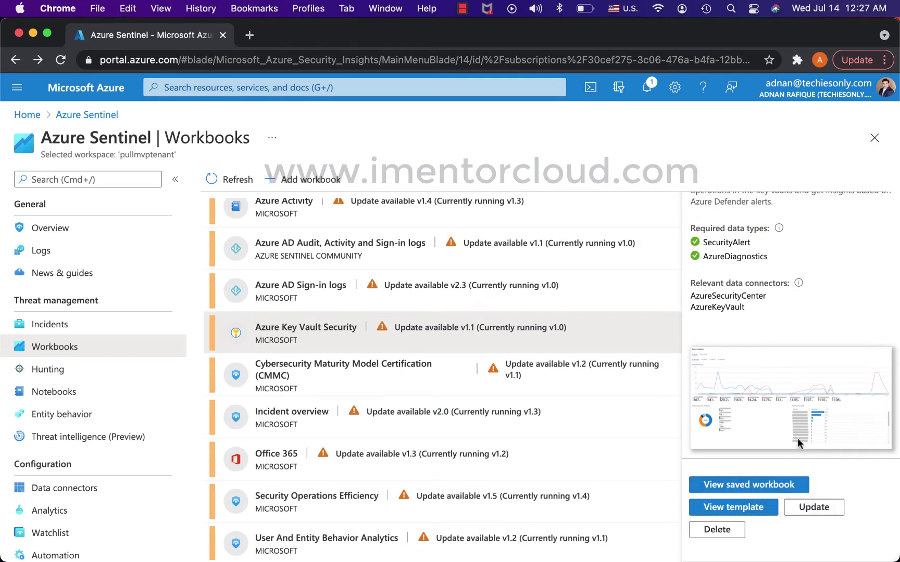
{"action": "scroll", "coordinate": [787, 401], "scroll_direction": "up", "scroll_amount": 2}
{"action": "scroll", "coordinate": [788, 401], "scroll_direction": "up", "scroll_amount": 1}
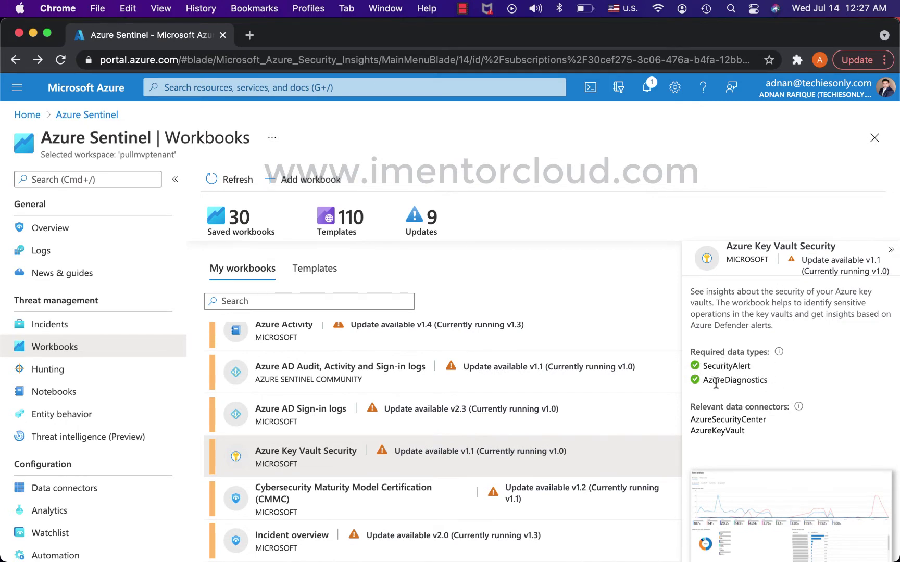
{"action": "left_click", "coordinate": [891, 249]}
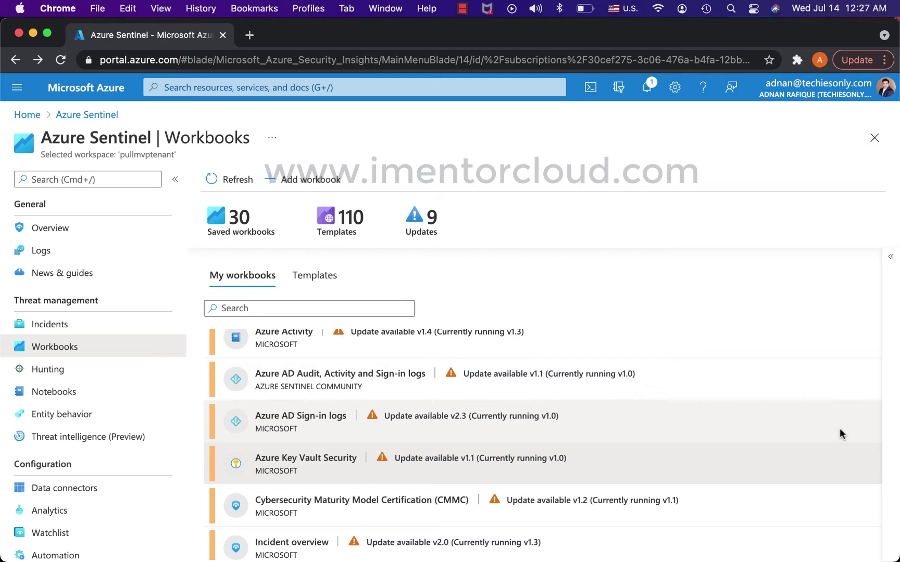
{"action": "scroll", "coordinate": [841, 434], "scroll_direction": "down", "scroll_amount": 2}
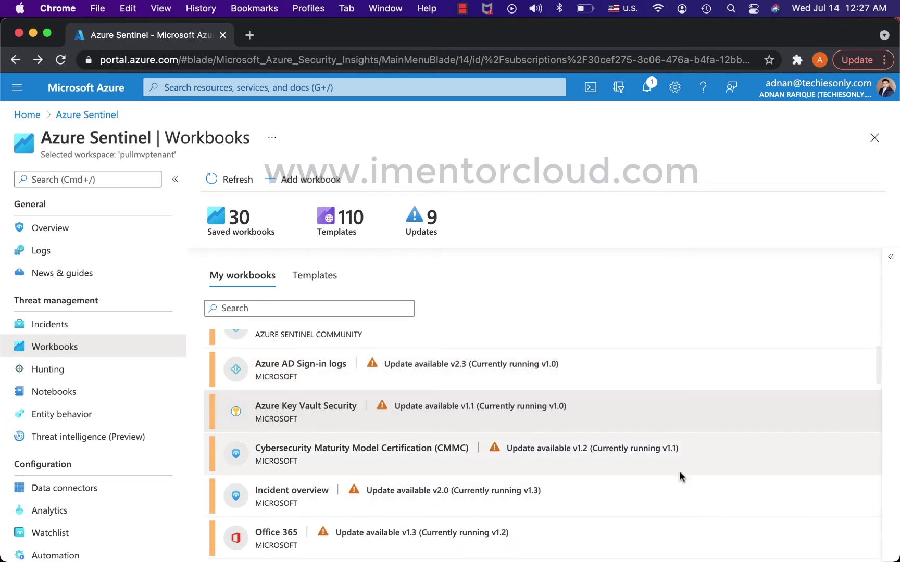
Step: Select the CMMC workbook and browse its description, required data types and data connectors
{"action": "left_click", "coordinate": [681, 465]}
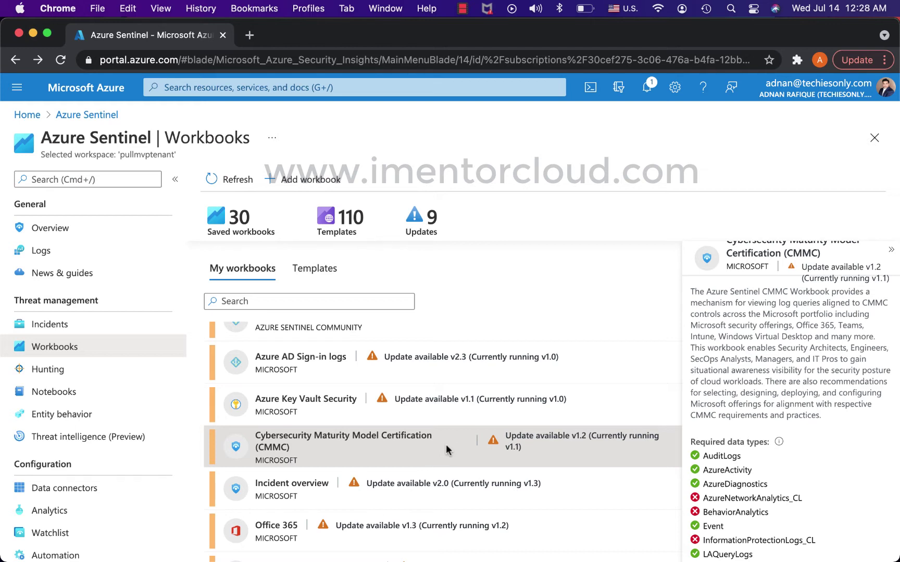
{"action": "scroll", "coordinate": [739, 448], "scroll_direction": "down", "scroll_amount": 5}
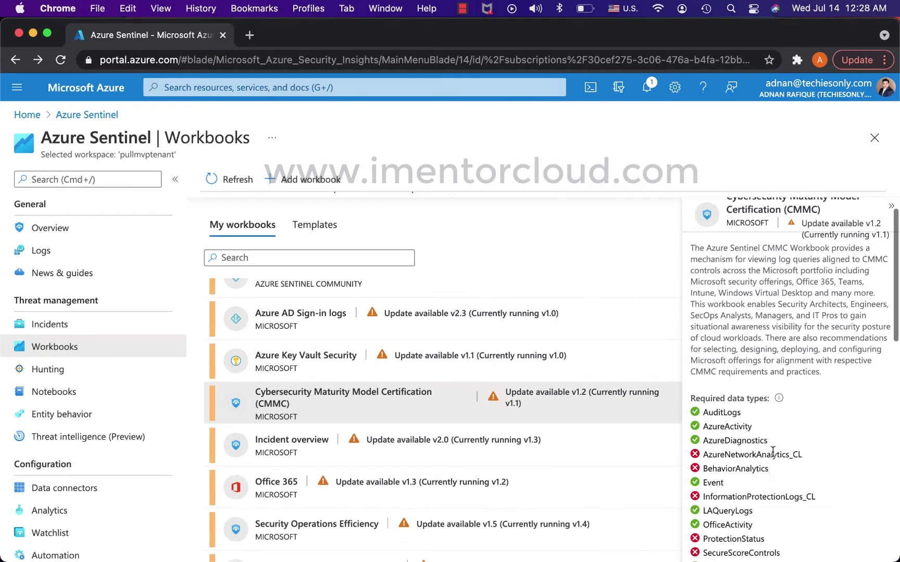
{"action": "scroll", "coordinate": [739, 438], "scroll_direction": "down", "scroll_amount": 3}
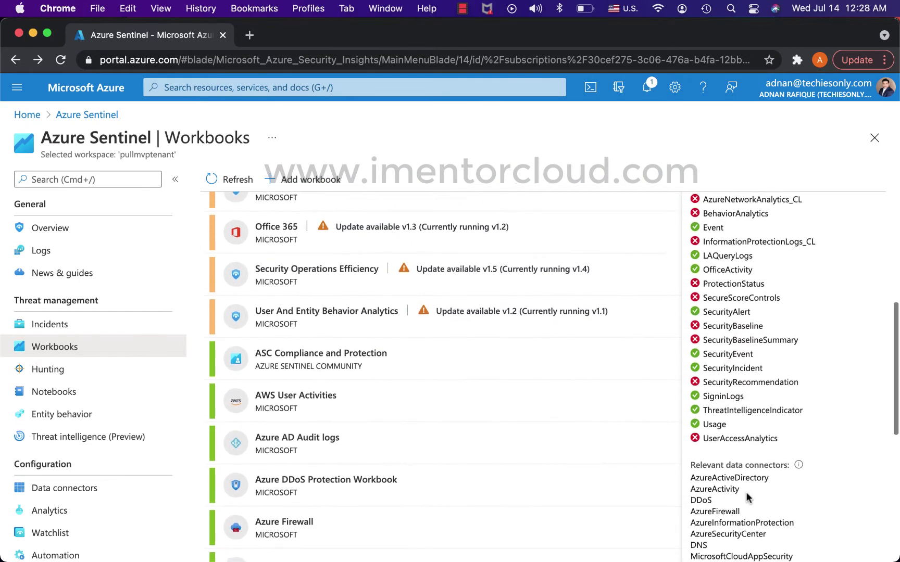
{"action": "scroll", "coordinate": [739, 411], "scroll_direction": "up", "scroll_amount": 8}
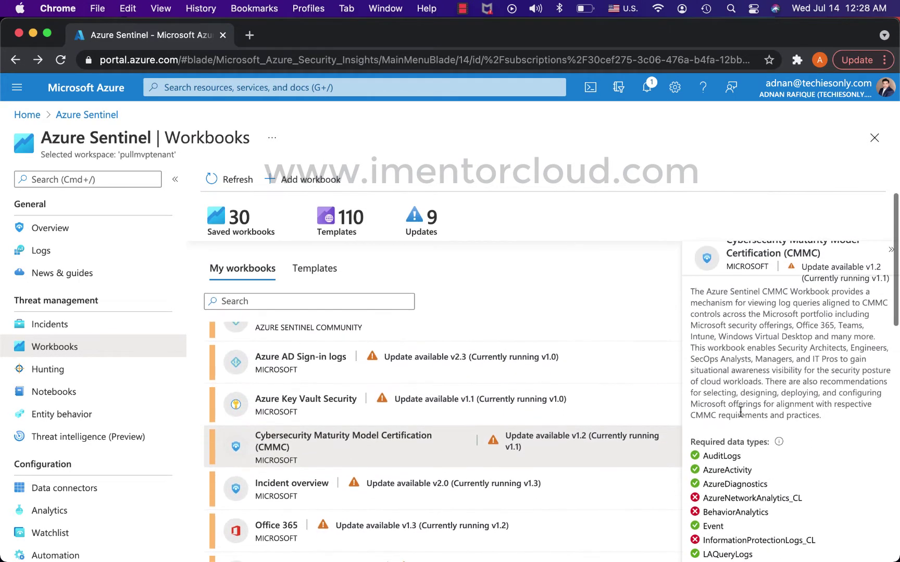
{"action": "scroll", "coordinate": [739, 410], "scroll_direction": "down", "scroll_amount": 10}
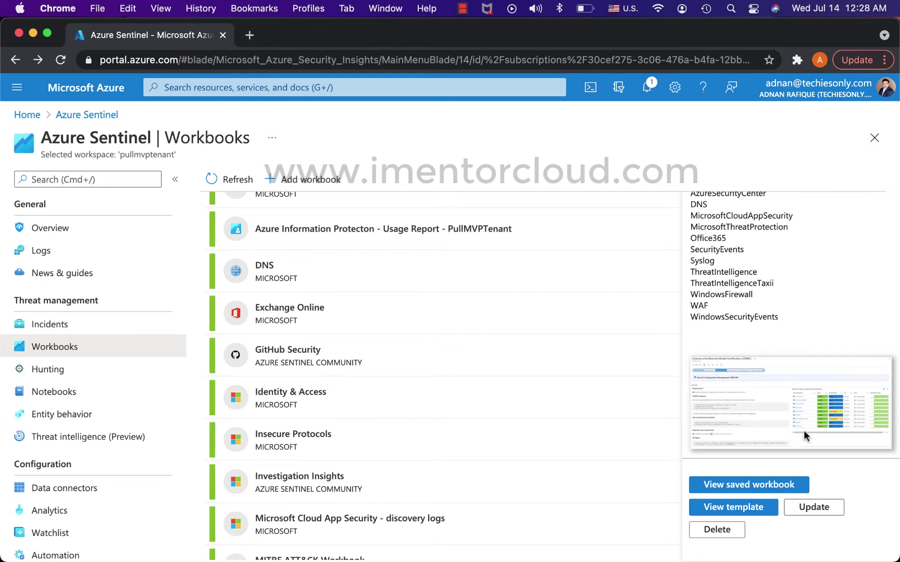
{"action": "scroll", "coordinate": [803, 430], "scroll_direction": "up", "scroll_amount": 8}
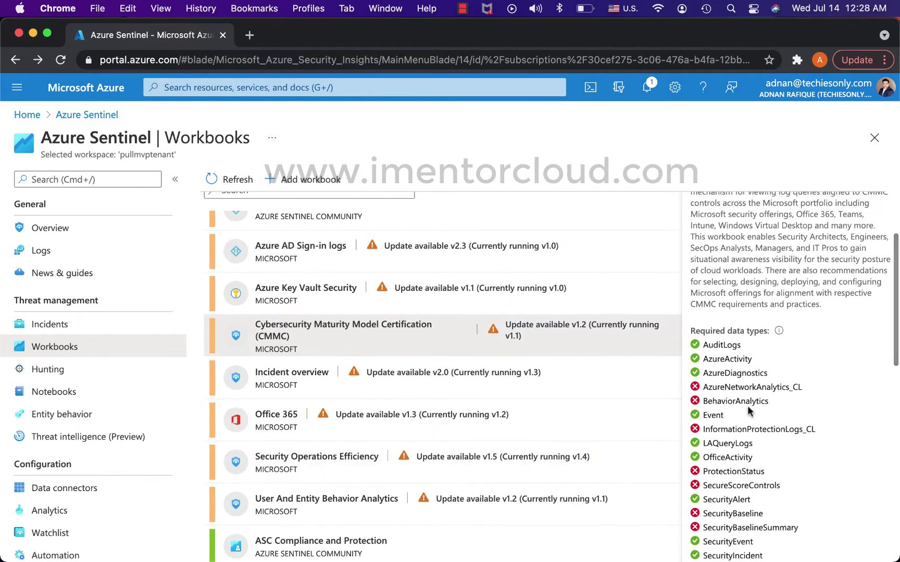
{"action": "scroll", "coordinate": [753, 411], "scroll_direction": "up", "scroll_amount": 4}
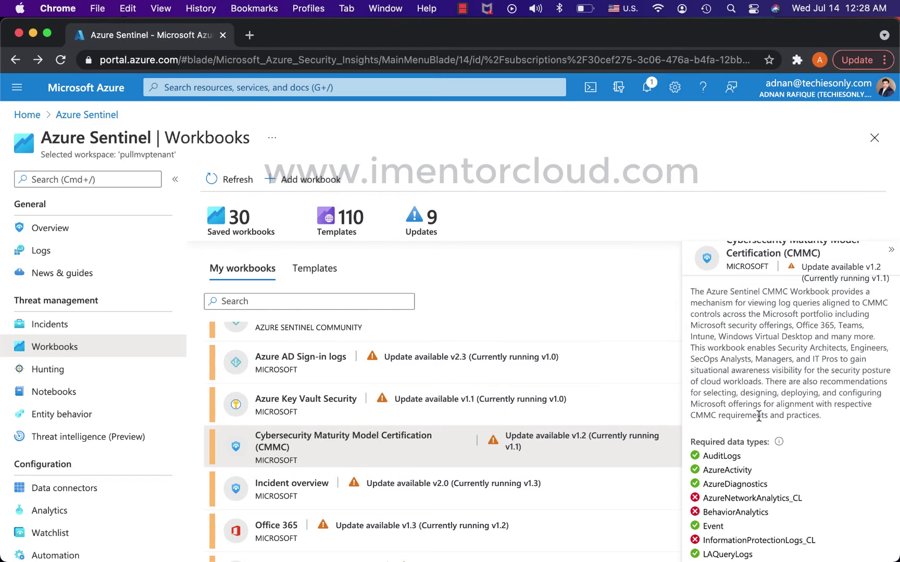
{"action": "scroll", "coordinate": [519, 404], "scroll_direction": "down", "scroll_amount": 6}
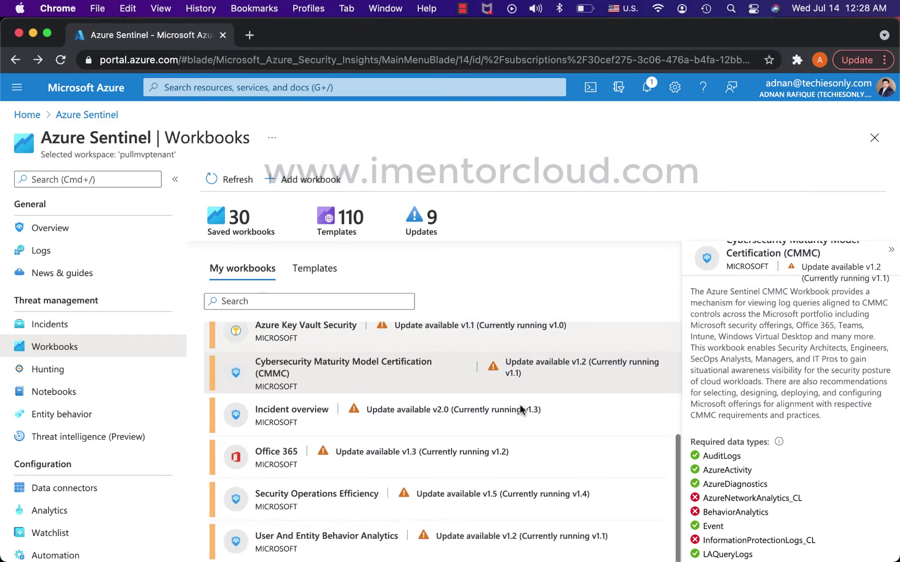
{"action": "scroll", "coordinate": [520, 406], "scroll_direction": "down", "scroll_amount": 1}
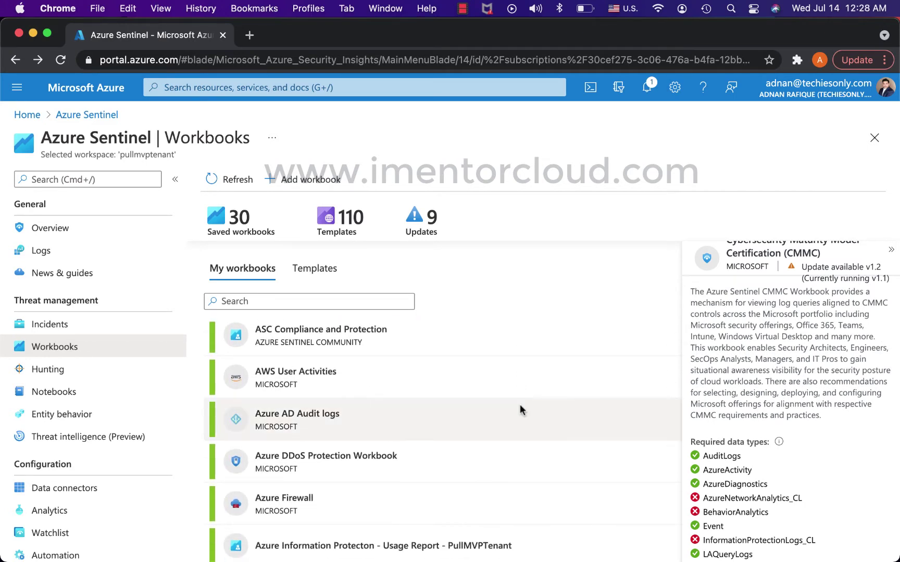
{"action": "scroll", "coordinate": [520, 404], "scroll_direction": "down", "scroll_amount": 3}
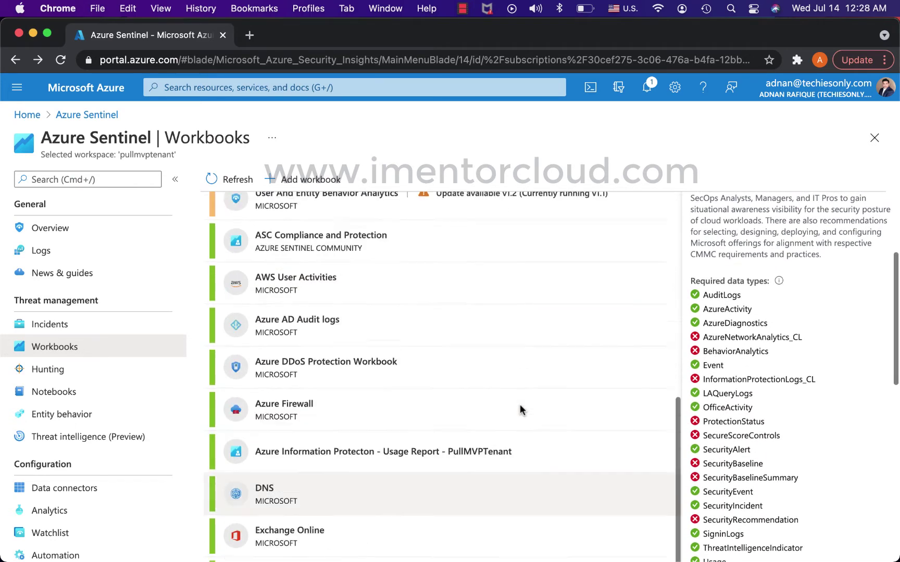
{"action": "scroll", "coordinate": [519, 411], "scroll_direction": "up", "scroll_amount": 10}
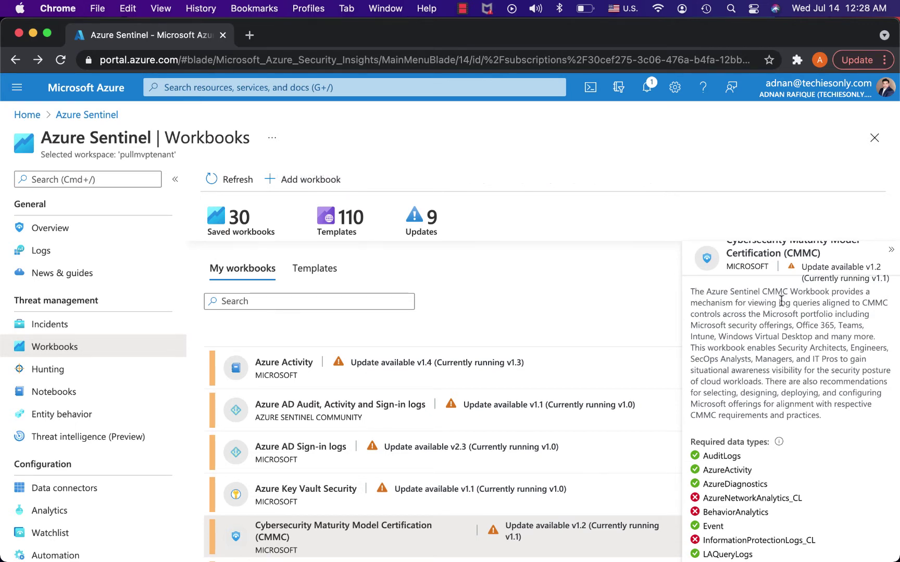
Step: Highlight key lines of the CMMC description, including its intended audience, then scroll to the data connectors
{"action": "left_click_drag", "start_coordinate": [775, 304], "coordinate": [888, 305]}
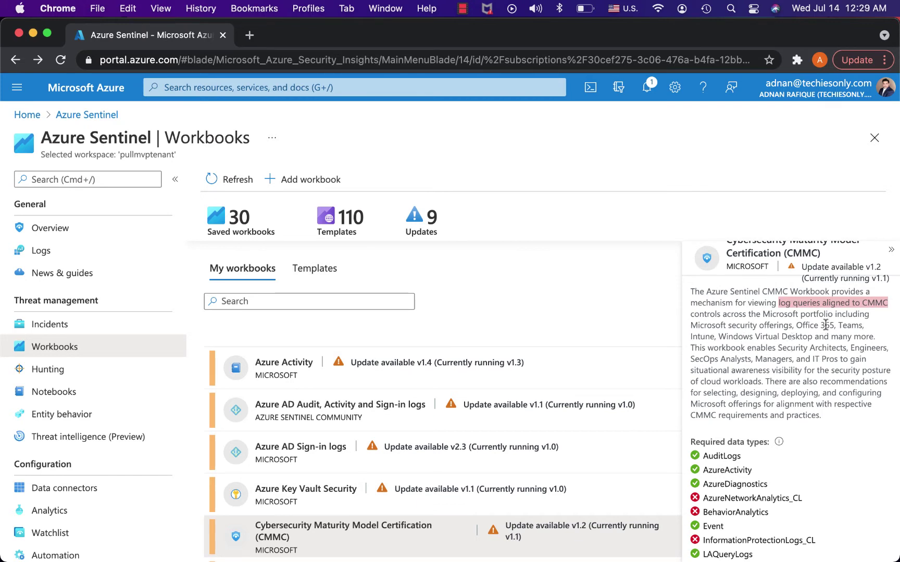
{"action": "left_click", "coordinate": [762, 327]}
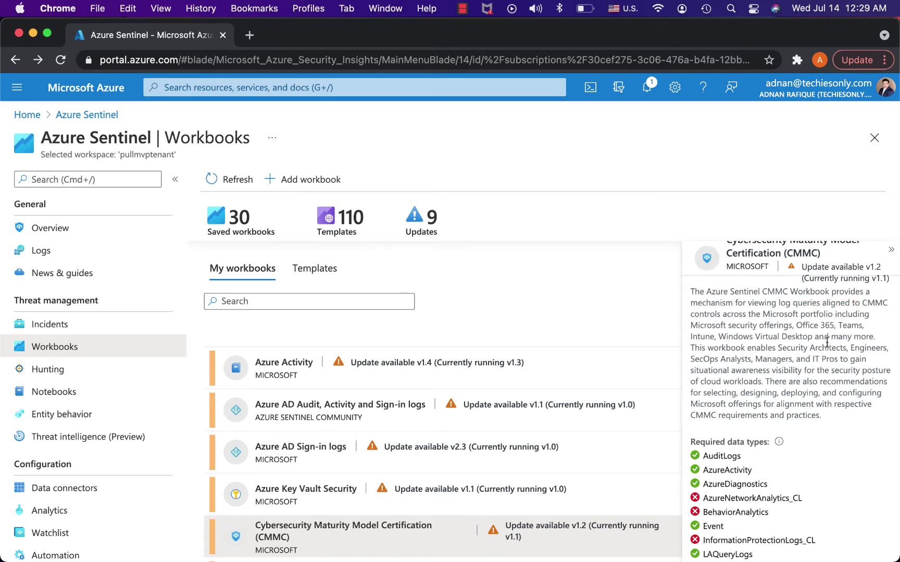
{"action": "left_click_drag", "start_coordinate": [865, 329], "coordinate": [767, 342]}
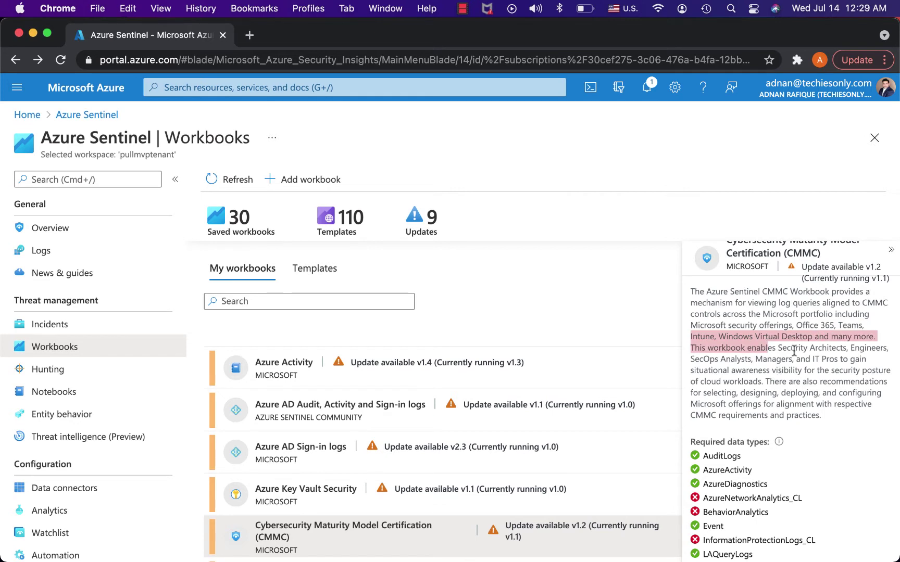
{"action": "left_click", "coordinate": [810, 348]}
{"action": "left_click_drag", "start_coordinate": [814, 337], "coordinate": [767, 338]}
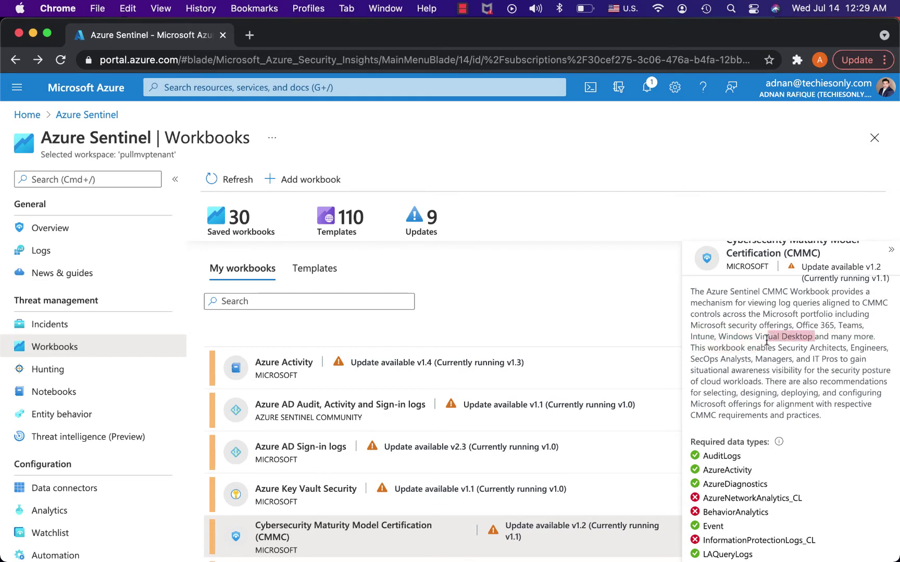
{"action": "left_click", "coordinate": [835, 371]}
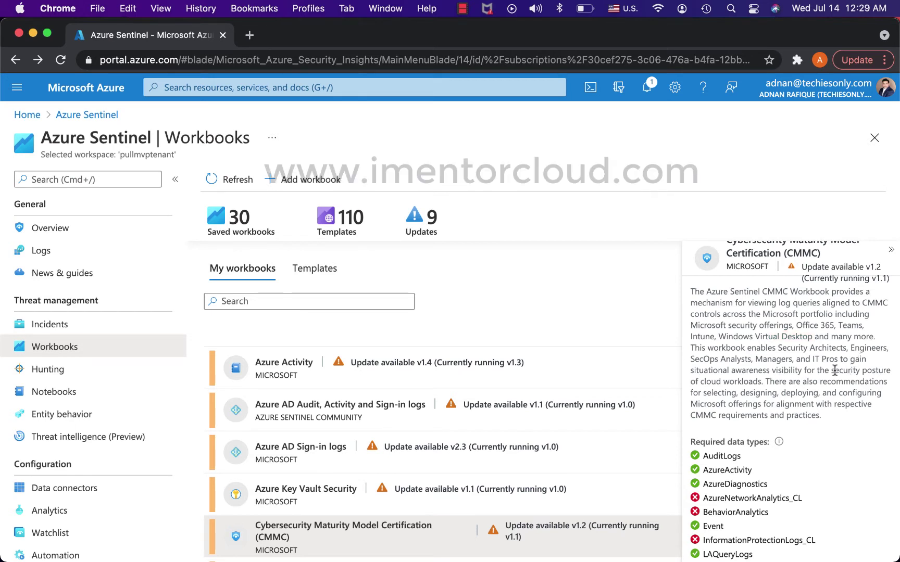
{"action": "left_click_drag", "start_coordinate": [780, 349], "coordinate": [861, 392]}
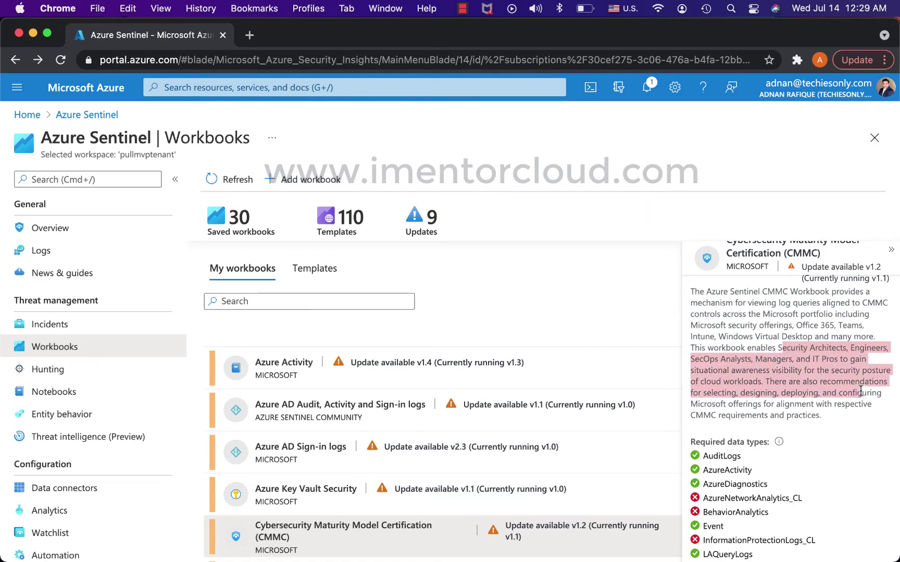
{"action": "scroll", "coordinate": [861, 391], "scroll_direction": "down", "scroll_amount": 5}
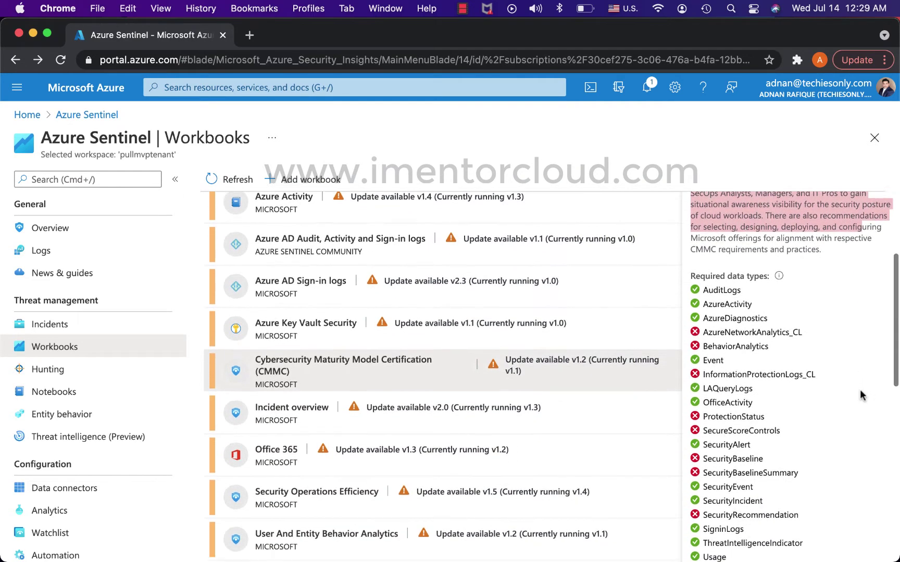
{"action": "scroll", "coordinate": [859, 389], "scroll_direction": "down", "scroll_amount": 10}
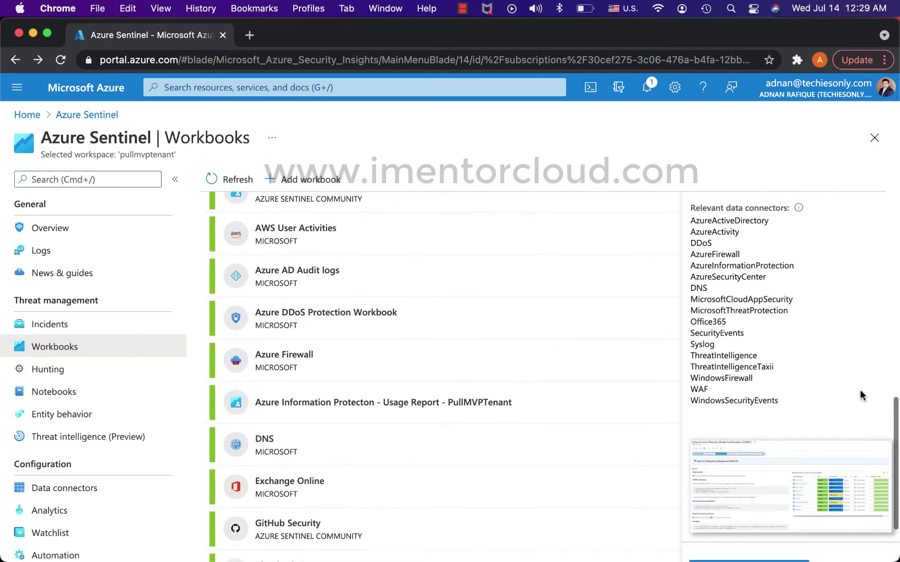
Step: Update the CMMC workbook and confirm the update with OK
{"action": "left_click", "coordinate": [801, 508]}
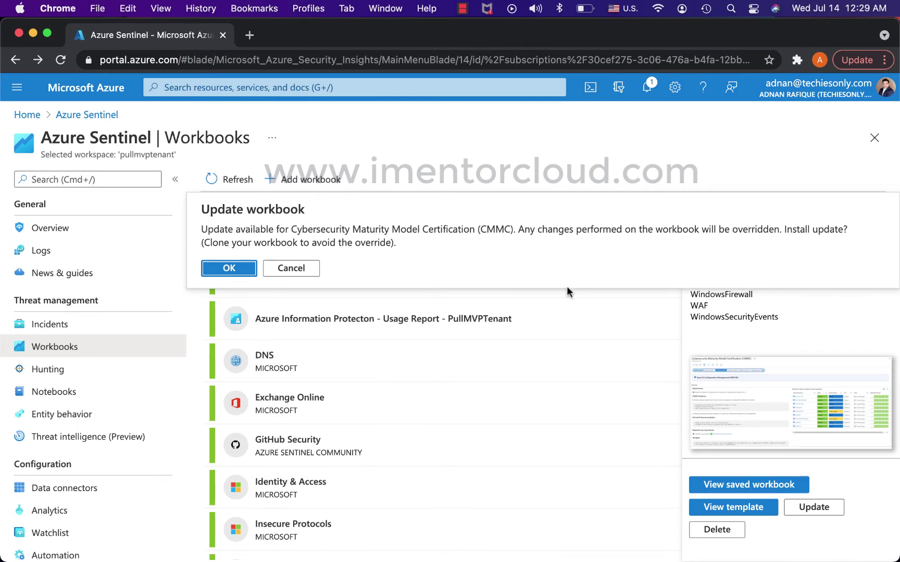
{"action": "left_click", "coordinate": [251, 271]}
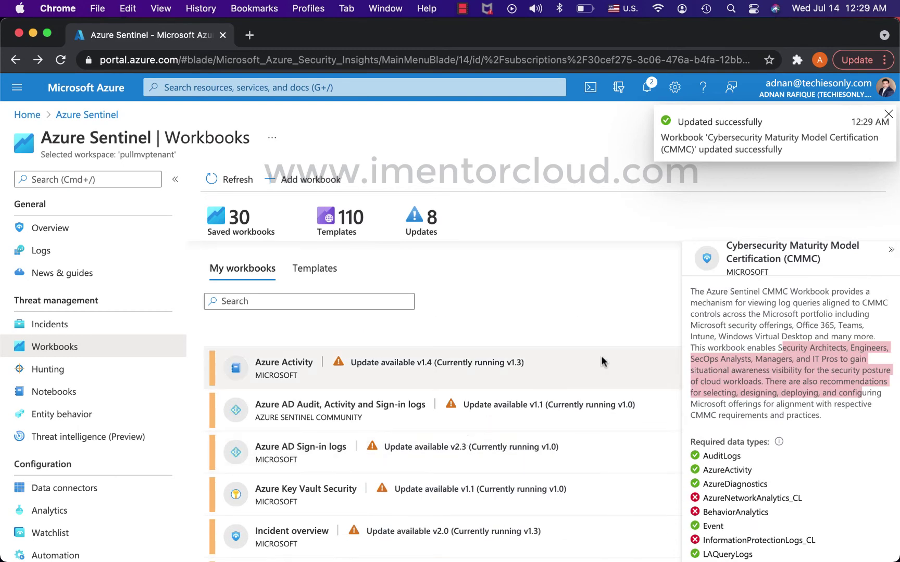
Step: Select the Azure Activity workbook and install its v1.4 update
{"action": "left_click", "coordinate": [446, 380]}
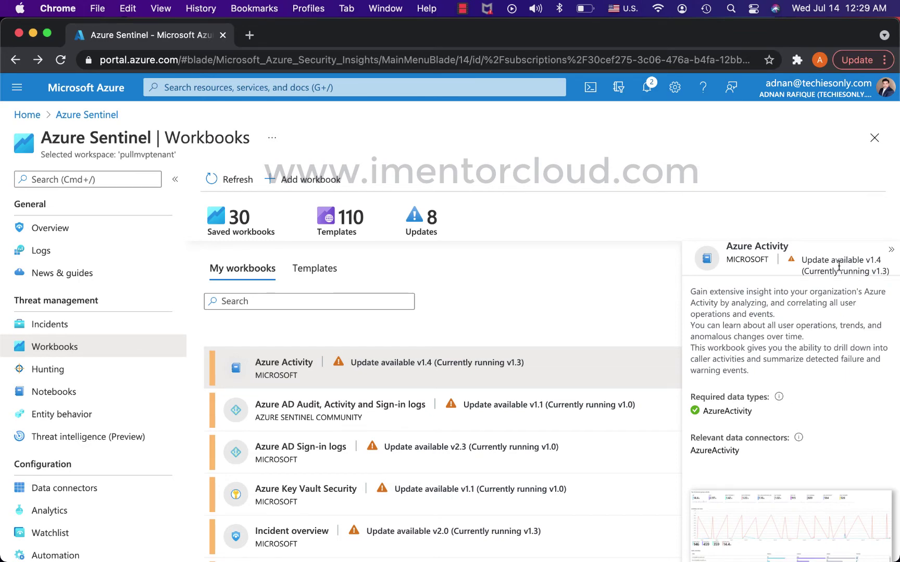
{"action": "scroll", "coordinate": [819, 364], "scroll_direction": "down", "scroll_amount": 5}
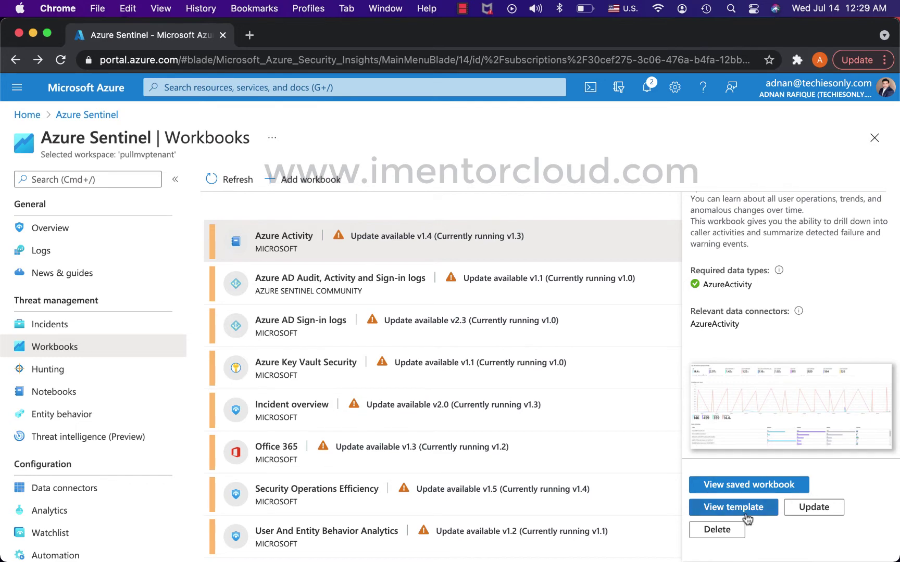
{"action": "scroll", "coordinate": [822, 384], "scroll_direction": "up", "scroll_amount": 5}
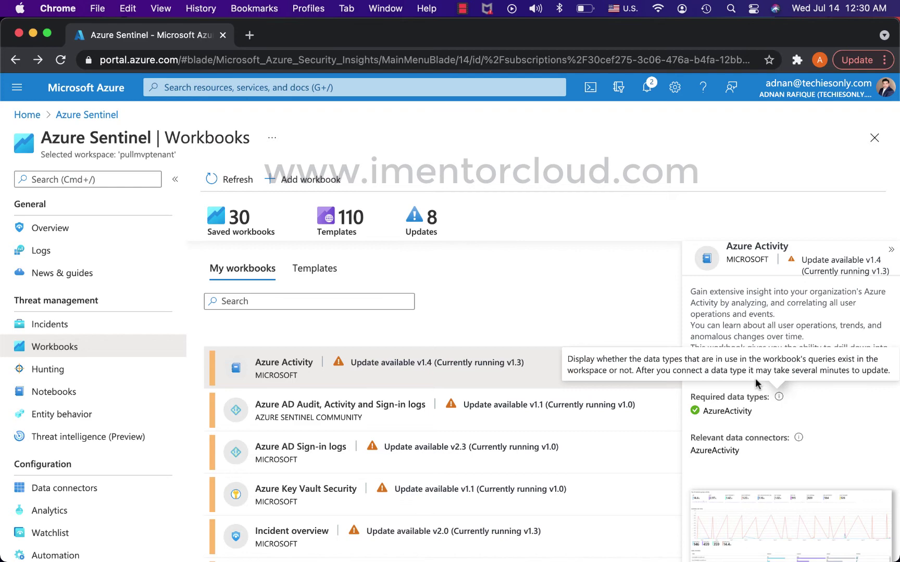
{"action": "scroll", "coordinate": [779, 370], "scroll_direction": "down", "scroll_amount": 5}
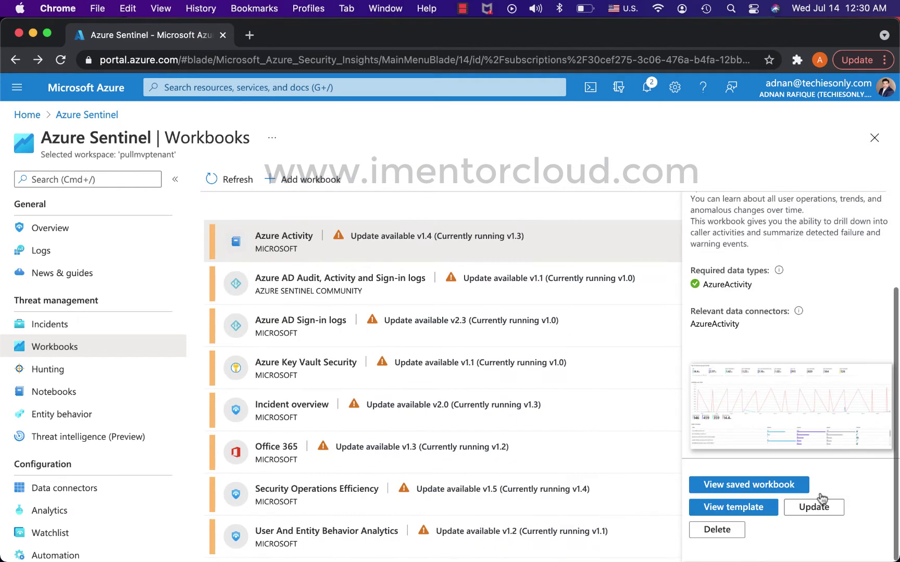
{"action": "left_click", "coordinate": [815, 508]}
{"action": "left_click", "coordinate": [232, 267]}
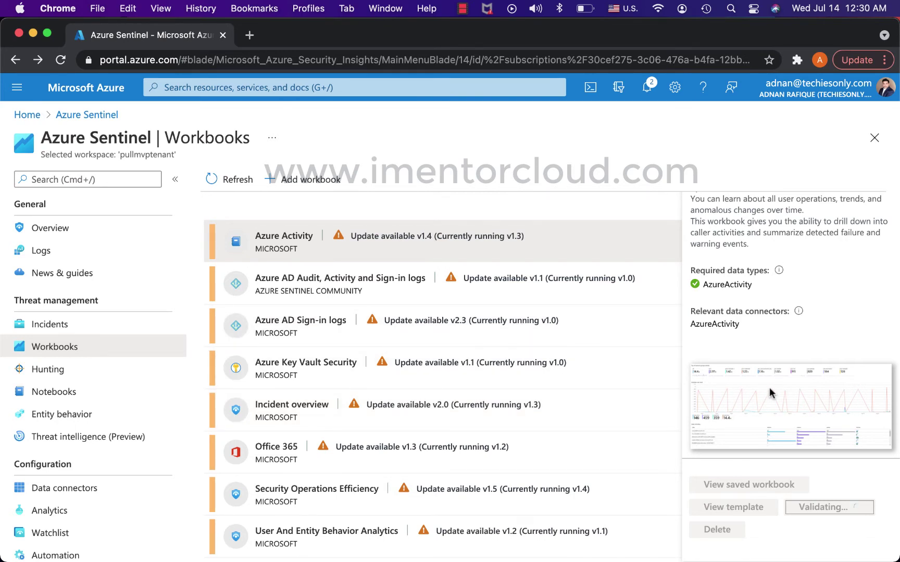
Step: Preview Azure AD Audit, then select Azure AD Sign-in logs and install its v2.3 update
{"action": "left_click", "coordinate": [530, 268]}
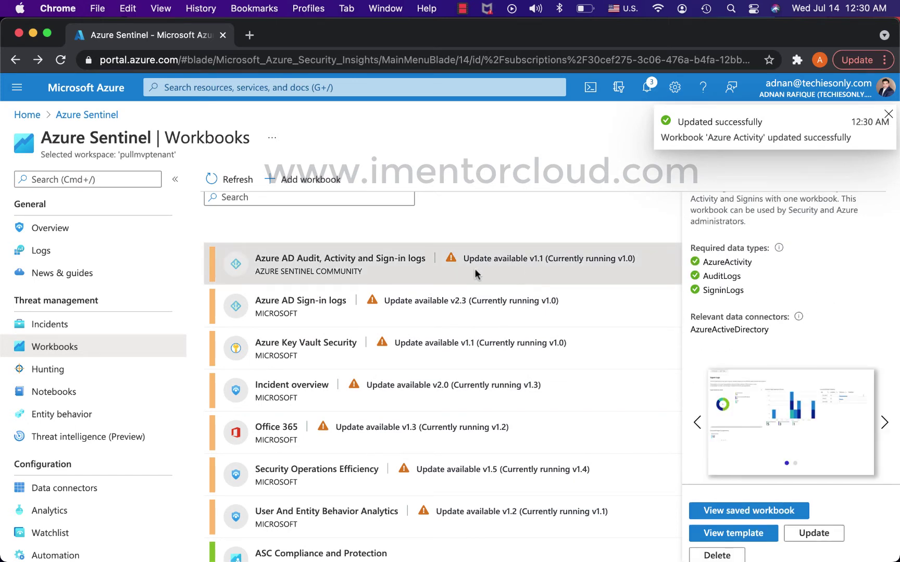
{"action": "left_click", "coordinate": [884, 422]}
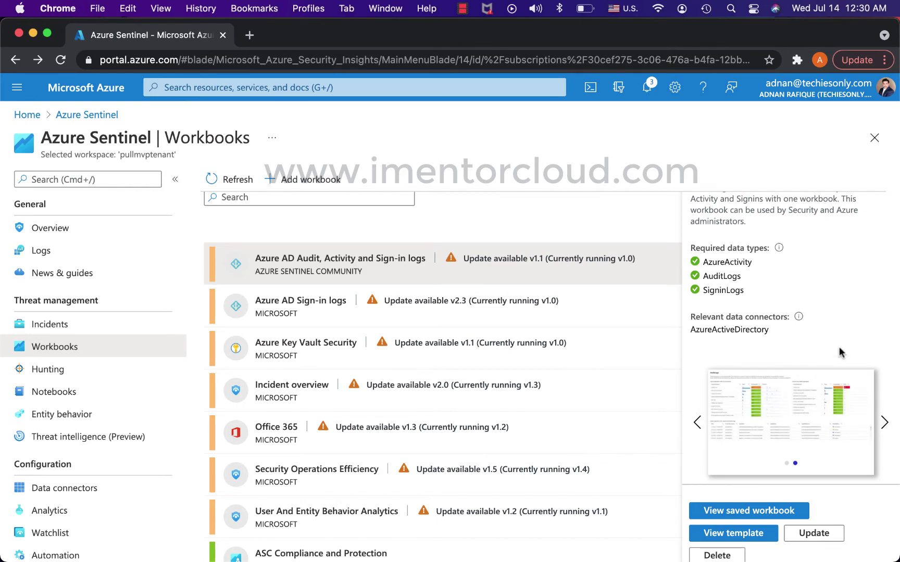
{"action": "left_click", "coordinate": [555, 311]}
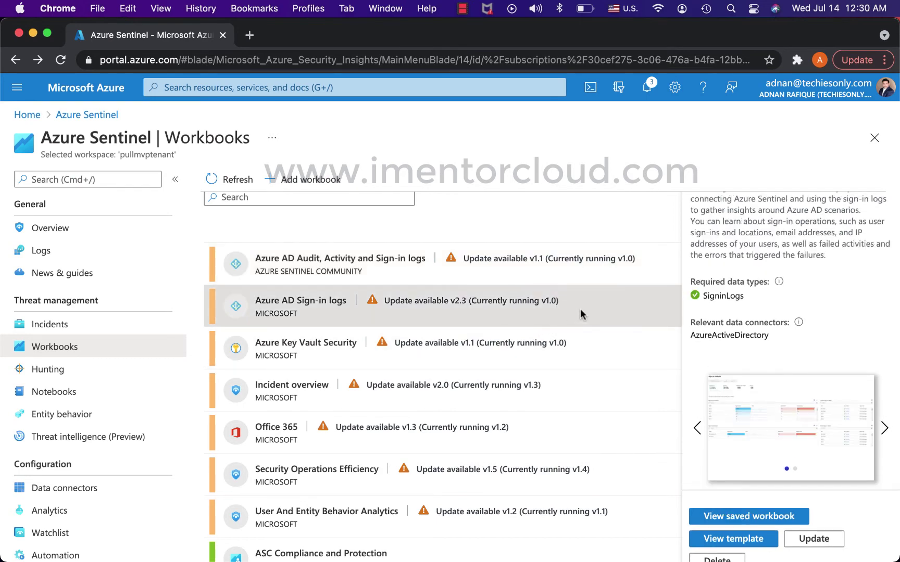
{"action": "scroll", "coordinate": [580, 309], "scroll_direction": "up", "scroll_amount": 4}
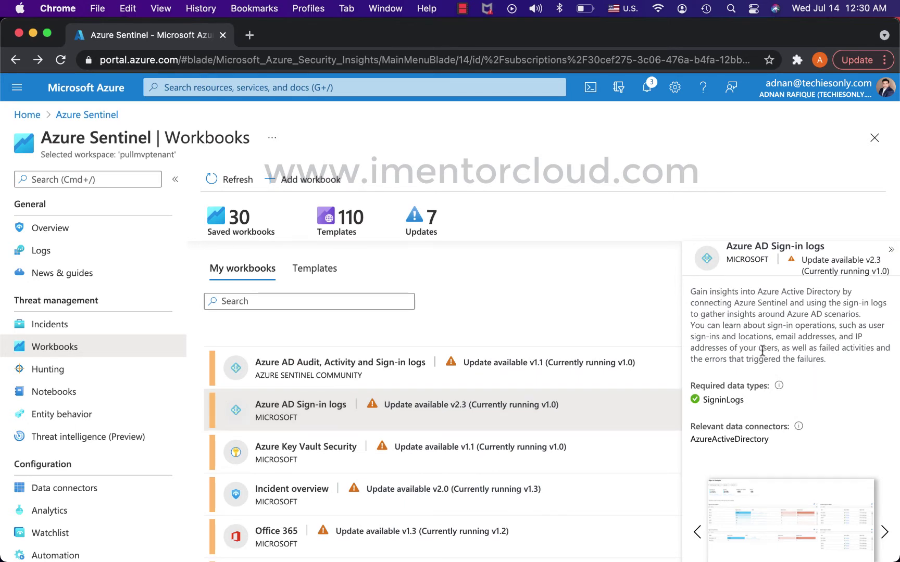
{"action": "left_click_drag", "start_coordinate": [775, 338], "coordinate": [857, 353]}
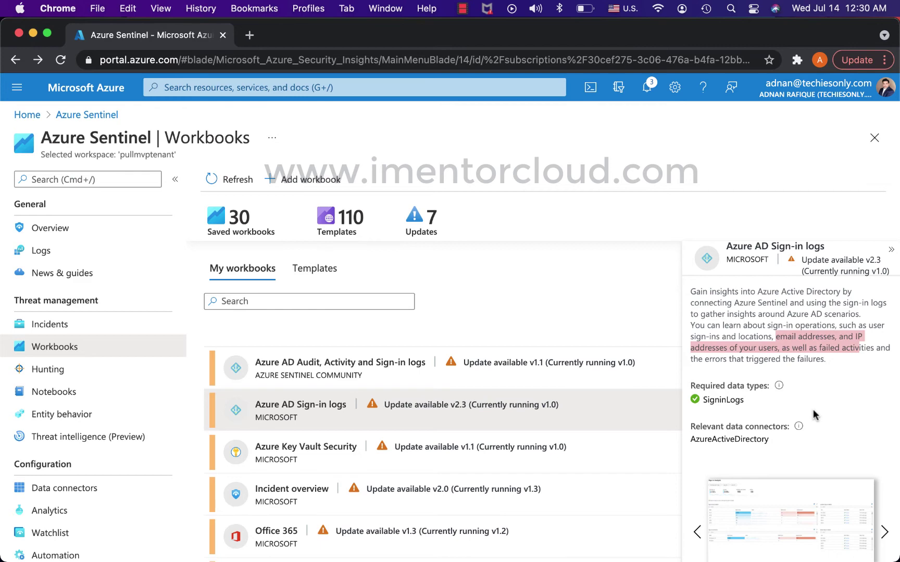
{"action": "scroll", "coordinate": [813, 409], "scroll_direction": "down", "scroll_amount": 3}
{"action": "left_click", "coordinate": [837, 508]}
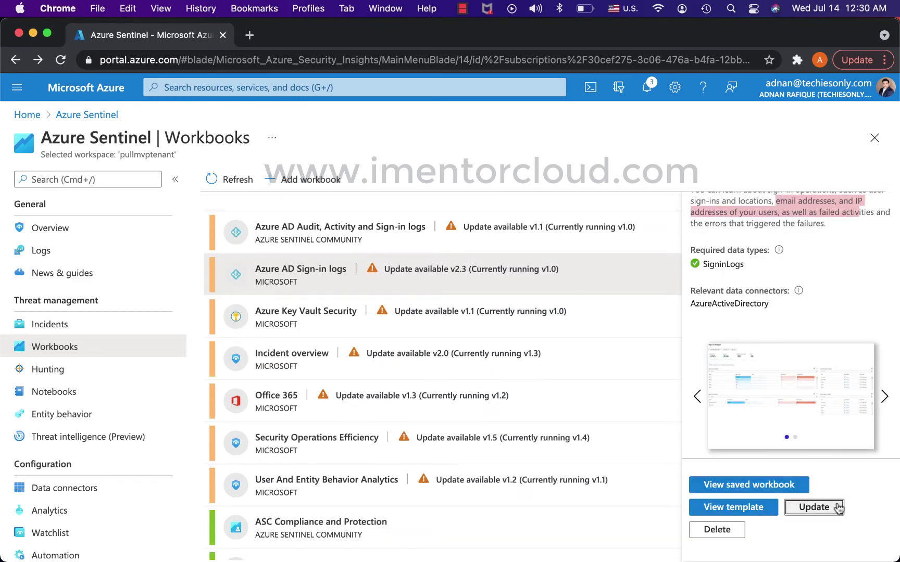
{"action": "left_click", "coordinate": [241, 268]}
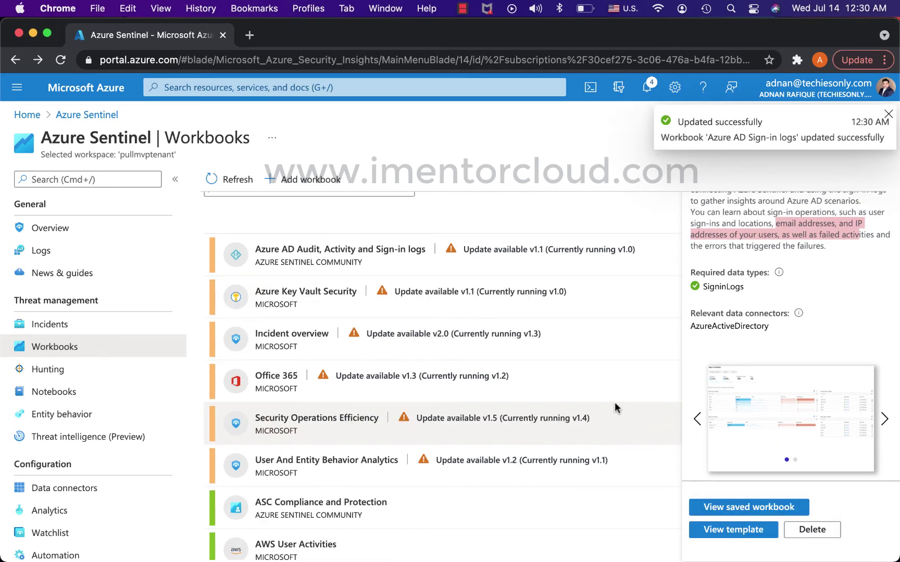
Step: Select the Office 365 workbook, highlight its description and browse its preview screenshots
{"action": "left_click", "coordinate": [556, 385]}
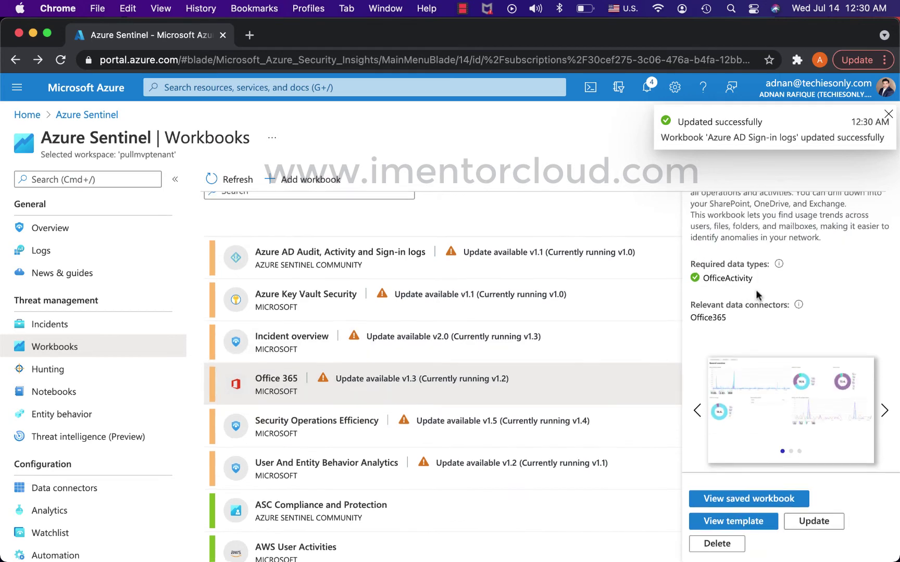
{"action": "scroll", "coordinate": [756, 290], "scroll_direction": "up", "scroll_amount": 3}
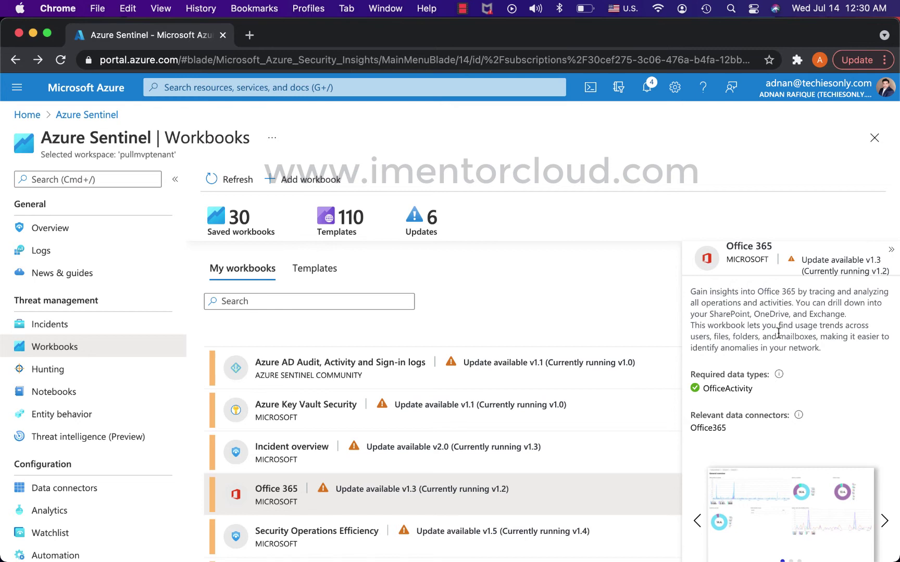
{"action": "mouse_move", "coordinate": [759, 293]}
{"action": "left_mouse_down"}
{"action": "mouse_move", "coordinate": [859, 294]}
{"action": "mouse_move", "coordinate": [860, 306]}
{"action": "left_mouse_up"}
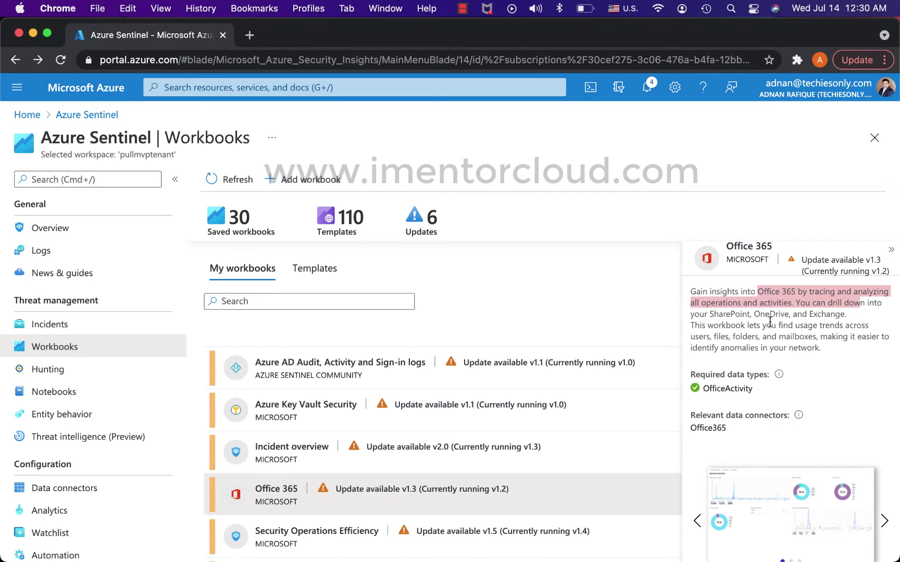
{"action": "left_click_drag", "start_coordinate": [753, 315], "coordinate": [788, 326]}
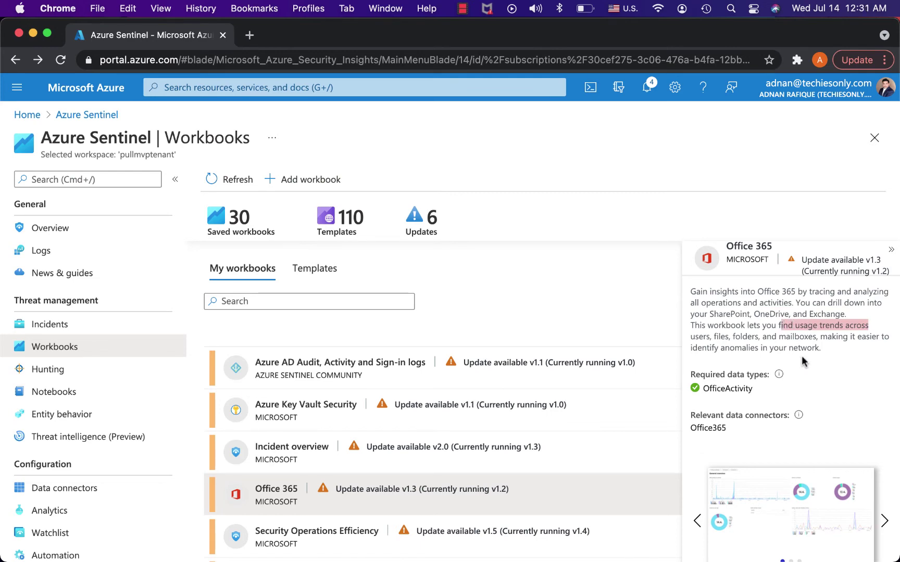
{"action": "scroll", "coordinate": [801, 355], "scroll_direction": "down", "scroll_amount": 5}
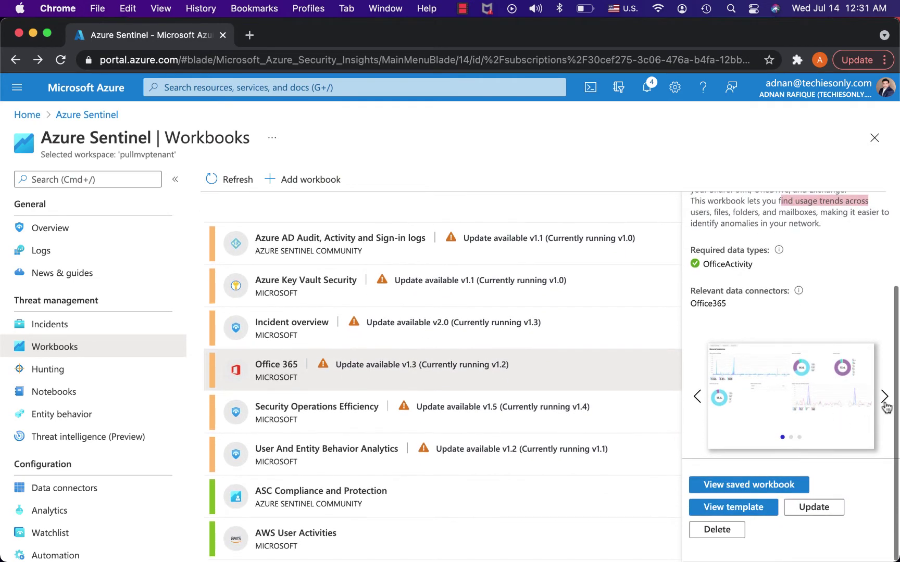
{"action": "left_click", "coordinate": [884, 398]}
{"action": "left_click", "coordinate": [886, 400]}
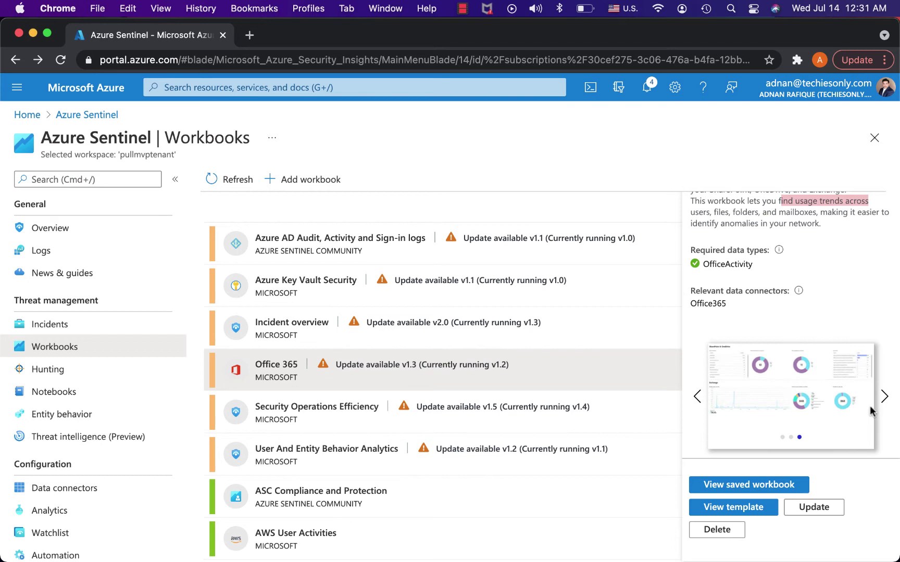
Step: Install the Office 365 workbook's v1.3 update, leaving 5 updates pending
{"action": "left_click", "coordinate": [813, 507]}
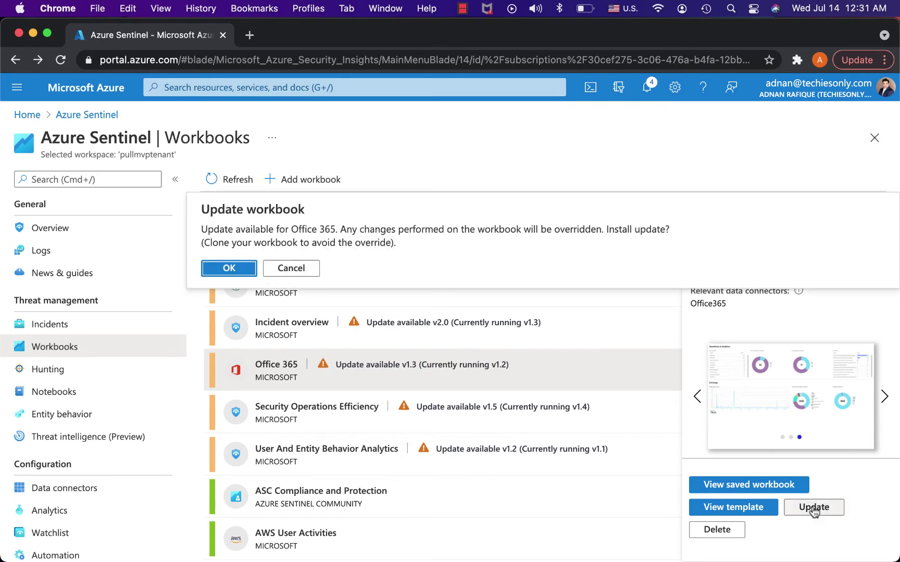
{"action": "left_click", "coordinate": [232, 268]}
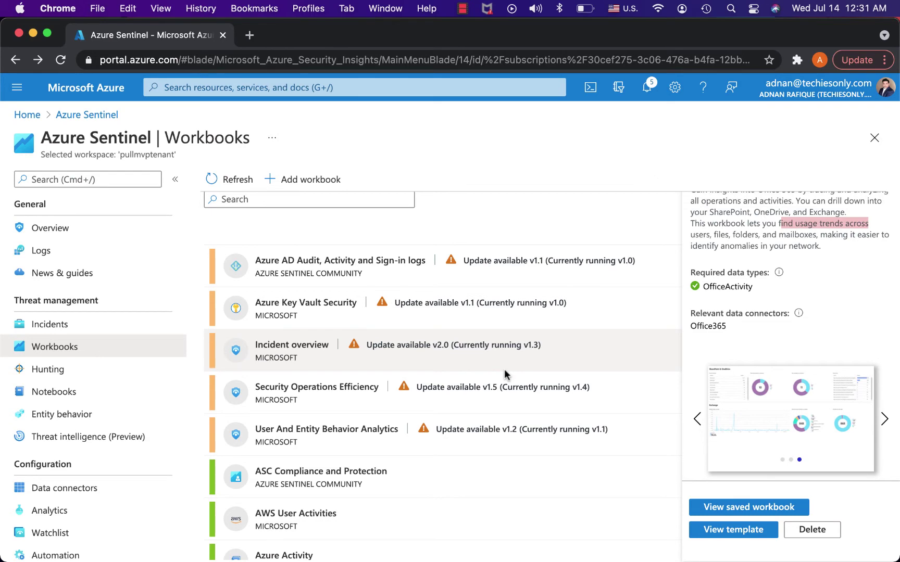
{"action": "scroll", "coordinate": [457, 450], "scroll_direction": "up", "scroll_amount": 4}
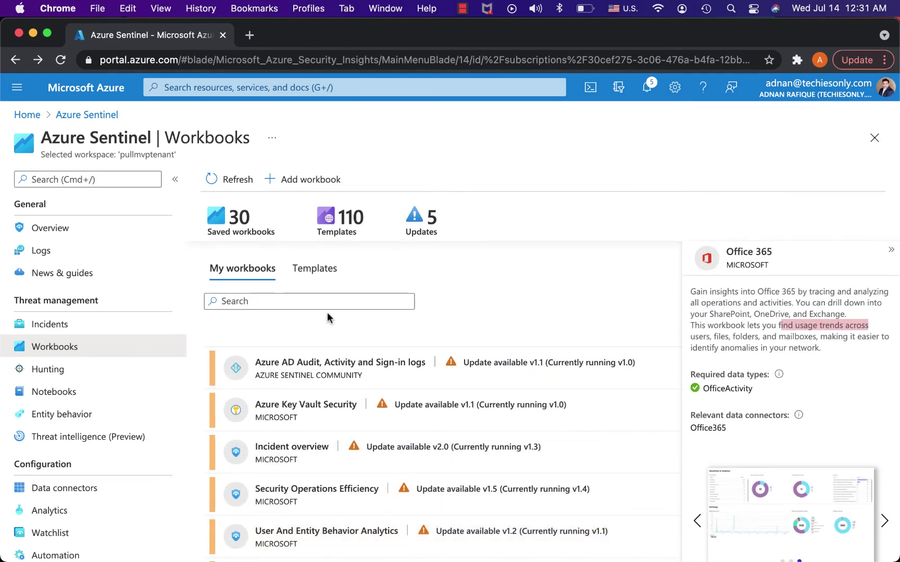
Step: In My workbooks, select Azure AD Audit, Activity and Sign-in logs and install its v1.1 update
{"action": "left_click", "coordinate": [312, 268]}
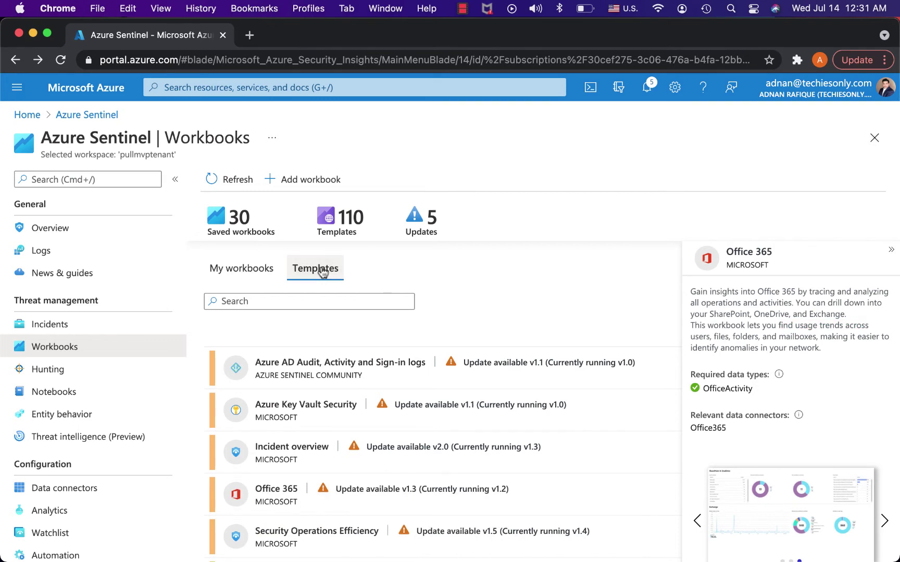
{"action": "left_click", "coordinate": [262, 271]}
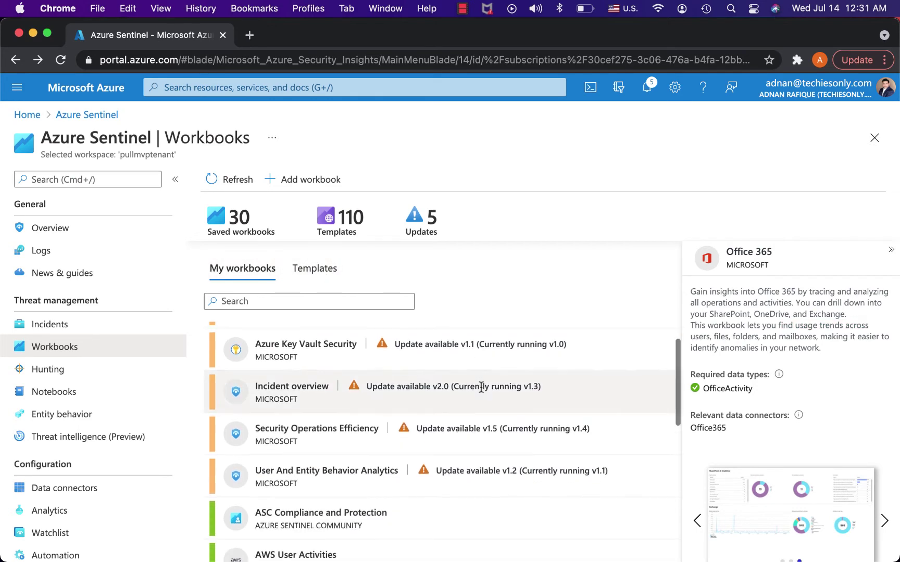
{"action": "scroll", "coordinate": [518, 315], "scroll_direction": "down", "scroll_amount": 3}
{"action": "left_click", "coordinate": [527, 312]}
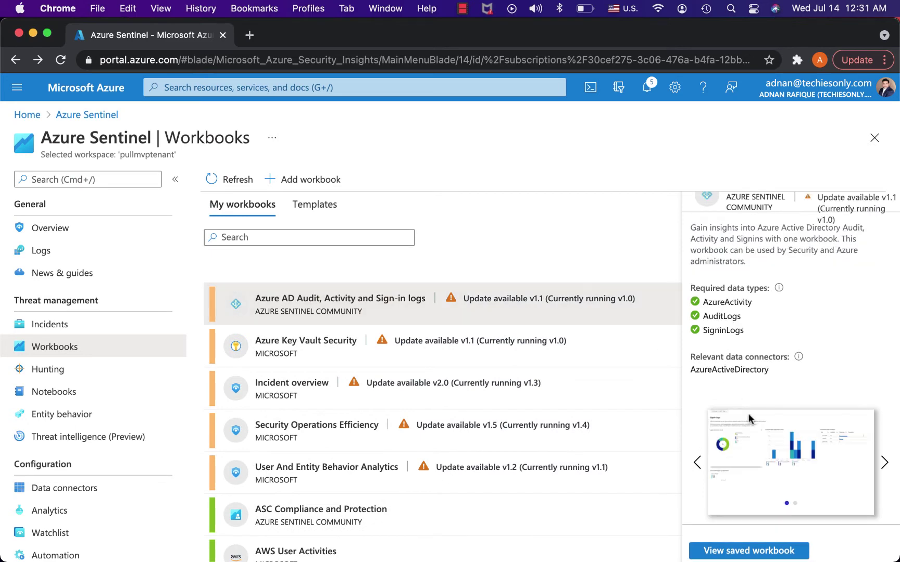
{"action": "scroll", "coordinate": [758, 433], "scroll_direction": "down", "scroll_amount": 3}
{"action": "left_click", "coordinate": [803, 514]}
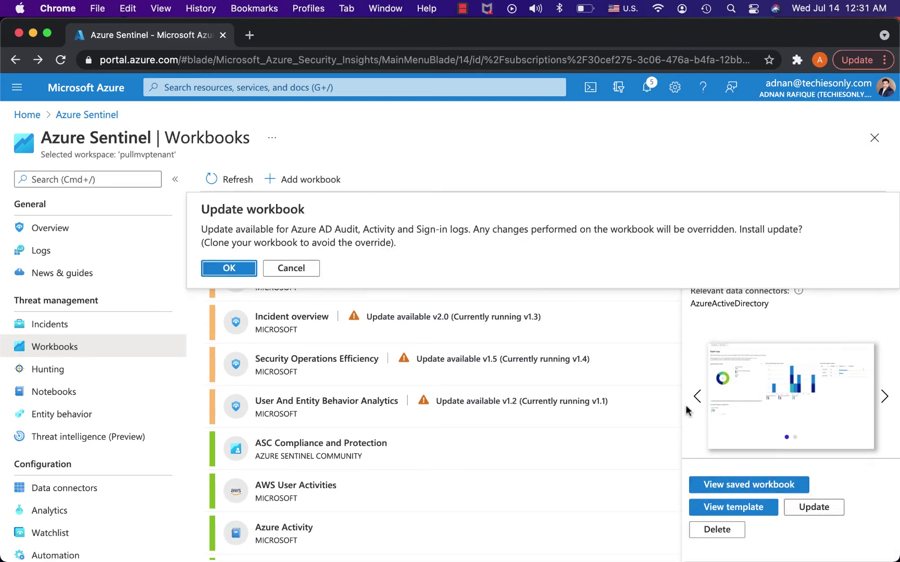
{"action": "left_click", "coordinate": [229, 268]}
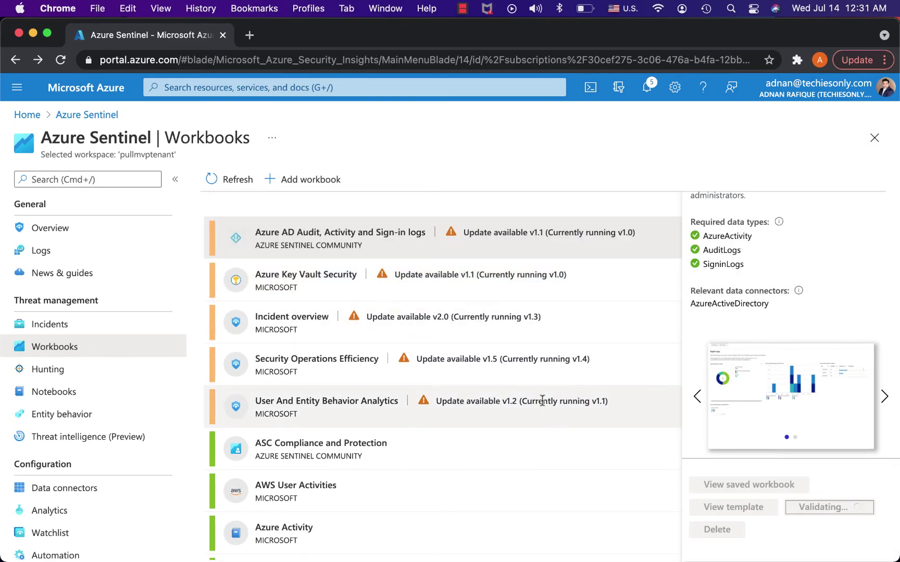
Step: Select the User And Entity Behavior Analytics workbook and browse the saved workbooks list
{"action": "left_click", "coordinate": [536, 416]}
{"action": "scroll", "coordinate": [538, 422], "scroll_direction": "up", "scroll_amount": 6}
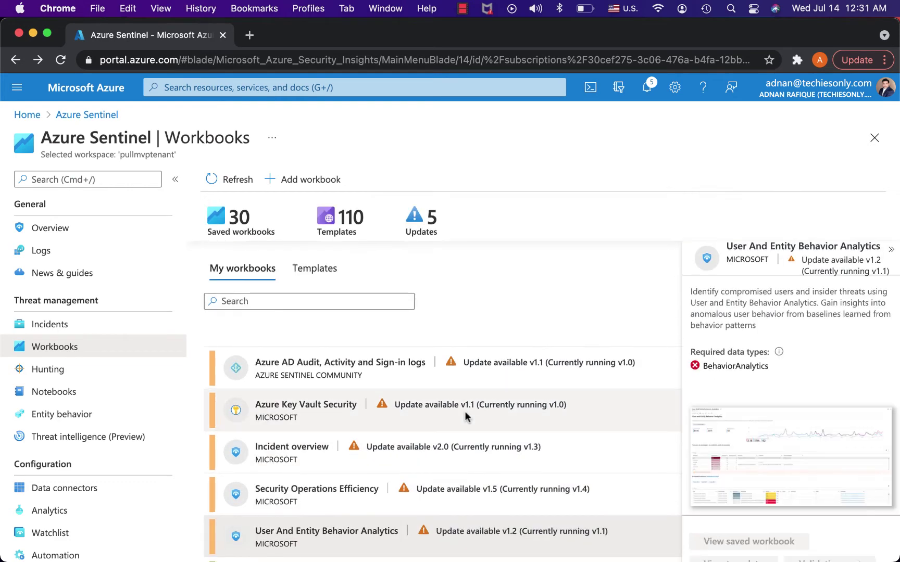
{"action": "scroll", "coordinate": [616, 499], "scroll_direction": "down", "scroll_amount": 5}
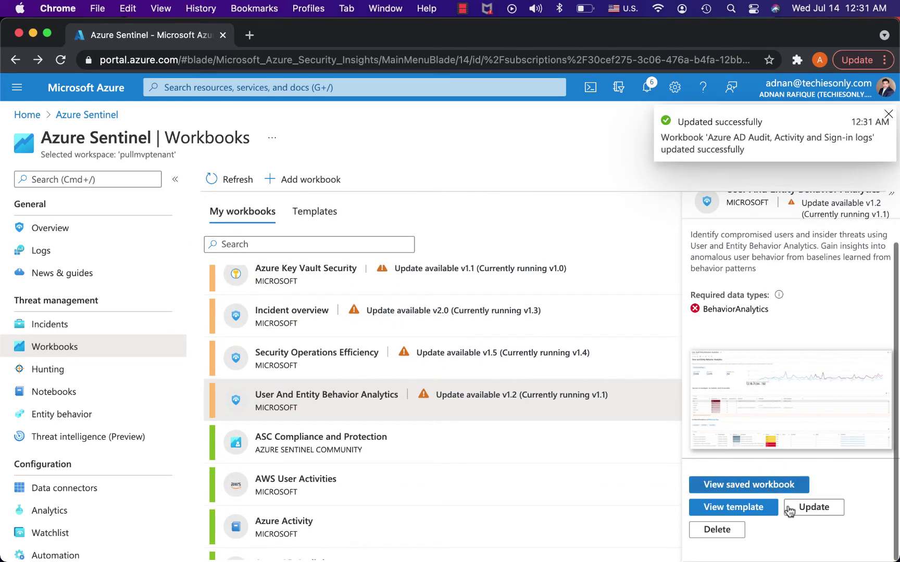
{"action": "scroll", "coordinate": [529, 396], "scroll_direction": "down", "scroll_amount": 1}
{"action": "left_click", "coordinate": [530, 391]}
Step: Update the User And Entity Behavior Analytics and Security Operations Efficiency workbooks
{"action": "left_click", "coordinate": [525, 363]}
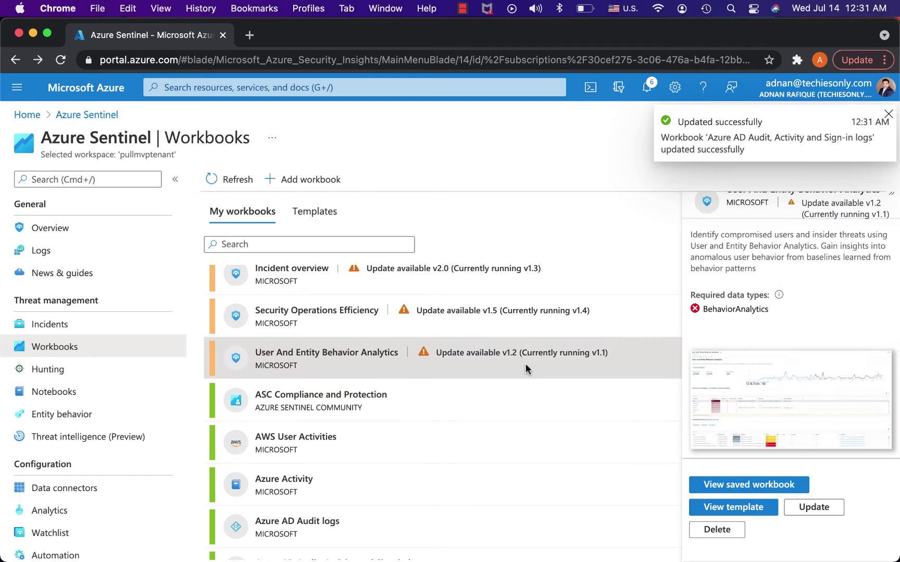
{"action": "left_click", "coordinate": [807, 507]}
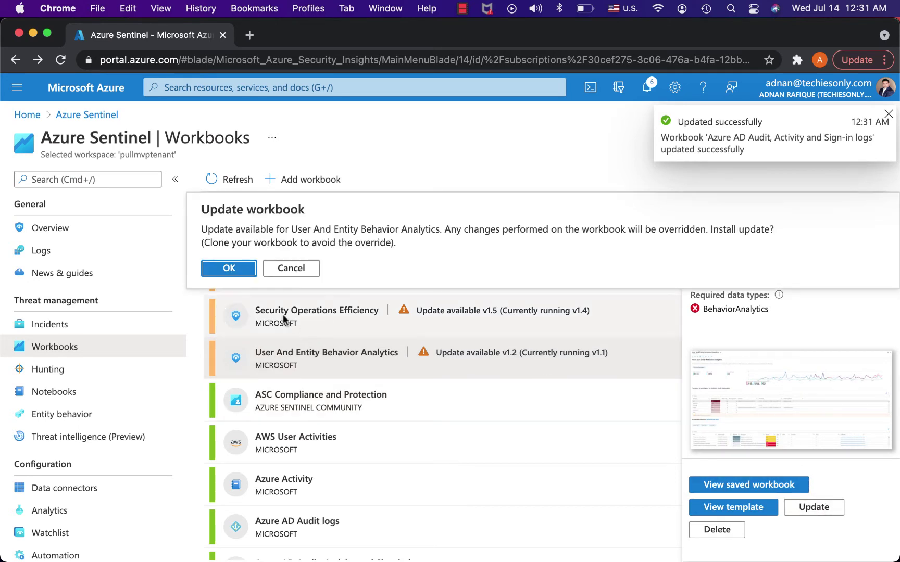
{"action": "left_click", "coordinate": [248, 271]}
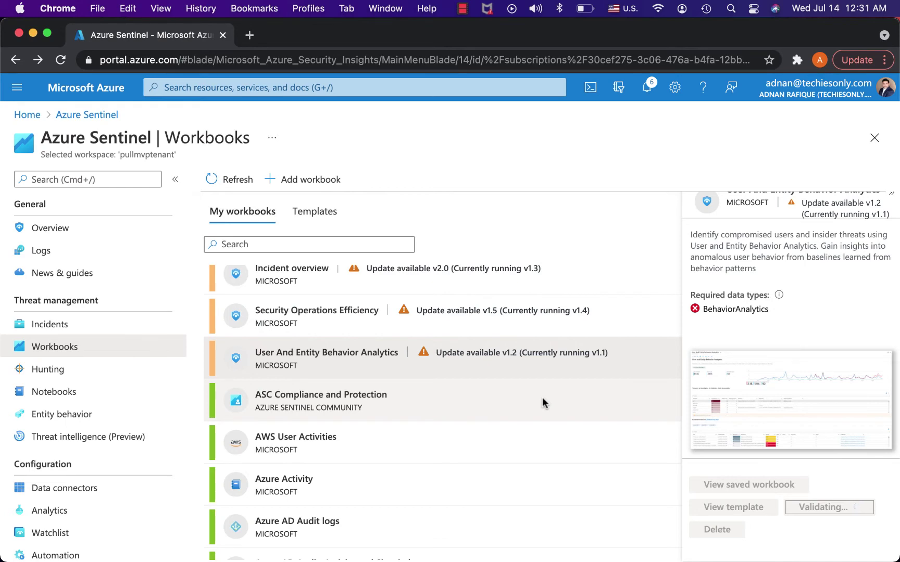
{"action": "left_click", "coordinate": [538, 338]}
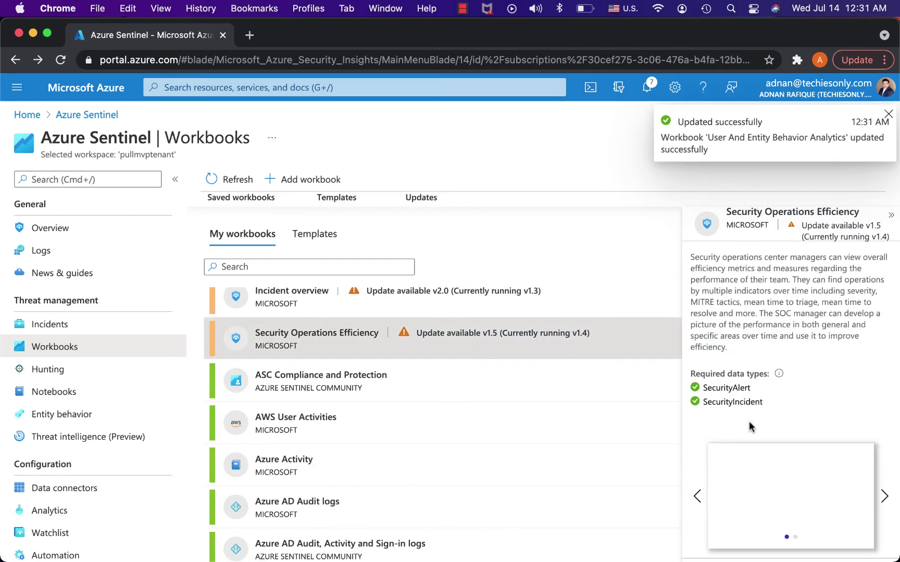
{"action": "scroll", "coordinate": [750, 424], "scroll_direction": "down", "scroll_amount": 3}
{"action": "left_click", "coordinate": [821, 508]}
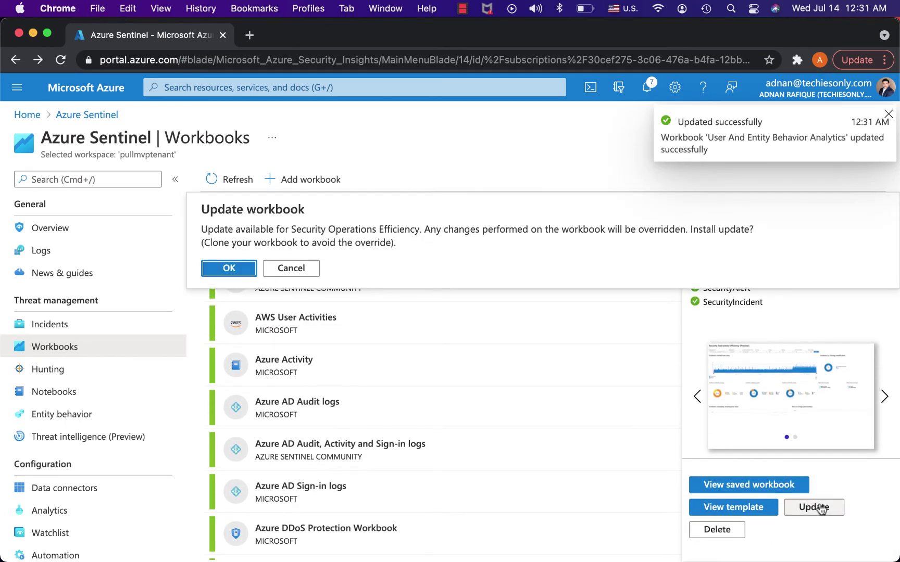
{"action": "left_click", "coordinate": [237, 272]}
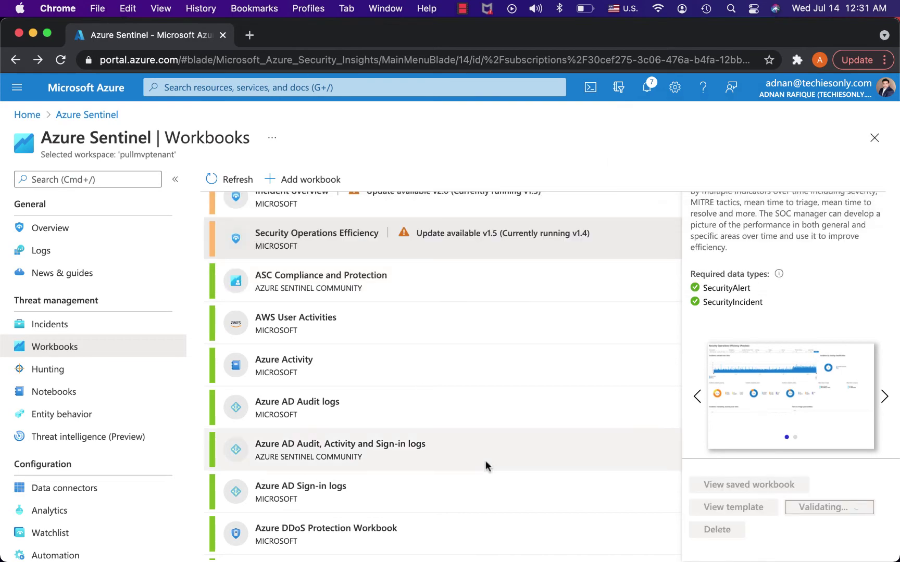
{"action": "scroll", "coordinate": [486, 465], "scroll_direction": "up", "scroll_amount": 3}
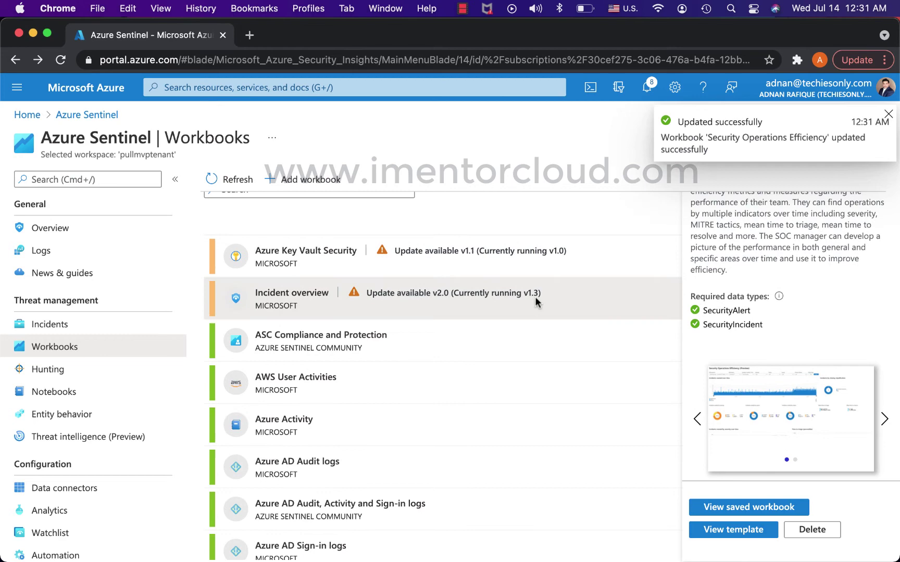
Step: Update the Incident overview workbook to its latest version
{"action": "left_click", "coordinate": [535, 296]}
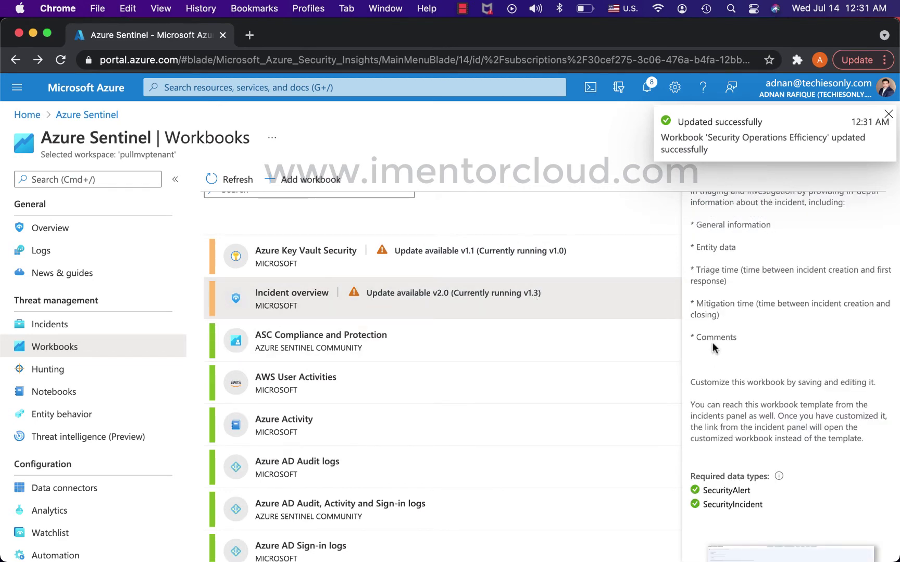
{"action": "scroll", "coordinate": [482, 315], "scroll_direction": "down", "scroll_amount": 4}
{"action": "scroll", "coordinate": [747, 314], "scroll_direction": "up", "scroll_amount": 5}
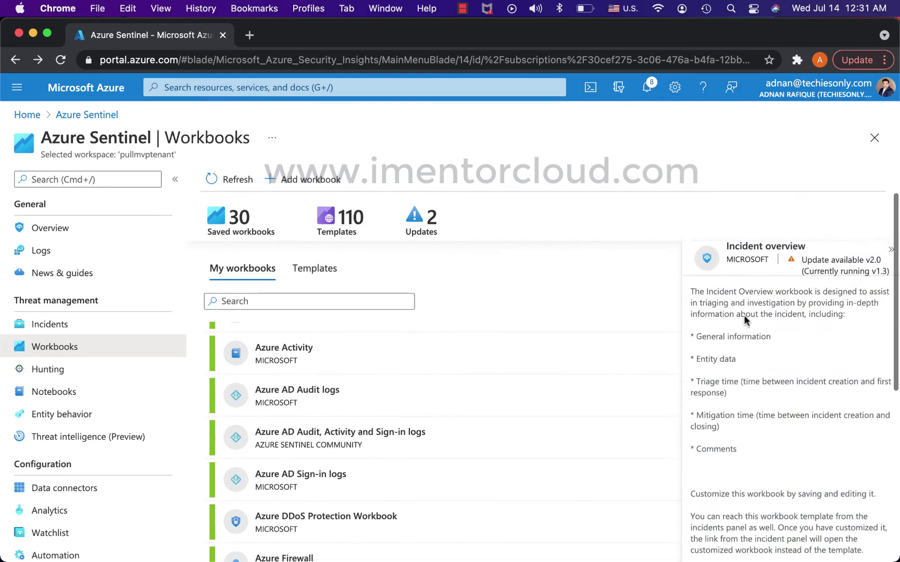
{"action": "scroll", "coordinate": [418, 363], "scroll_direction": "up", "scroll_amount": 1}
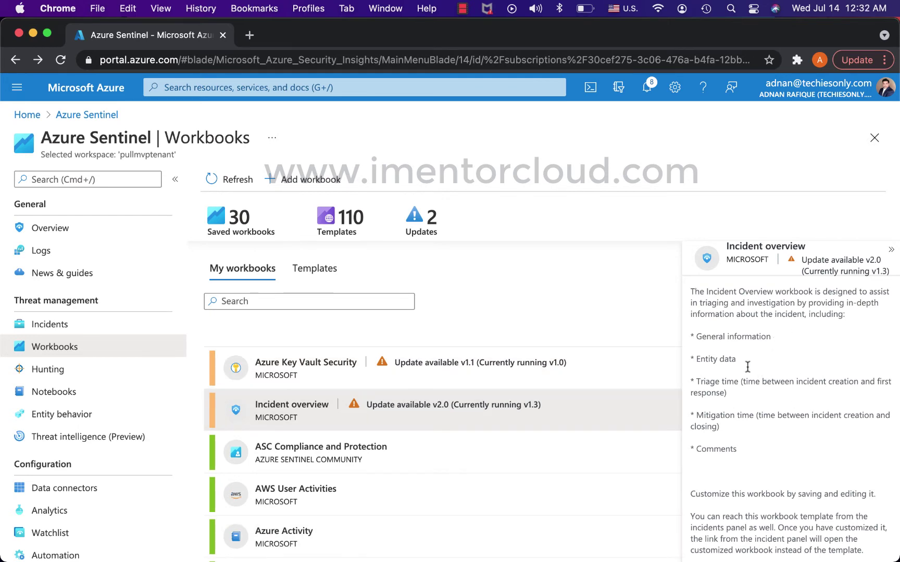
{"action": "scroll", "coordinate": [729, 375], "scroll_direction": "down", "scroll_amount": 3}
{"action": "scroll", "coordinate": [750, 446], "scroll_direction": "down", "scroll_amount": 5}
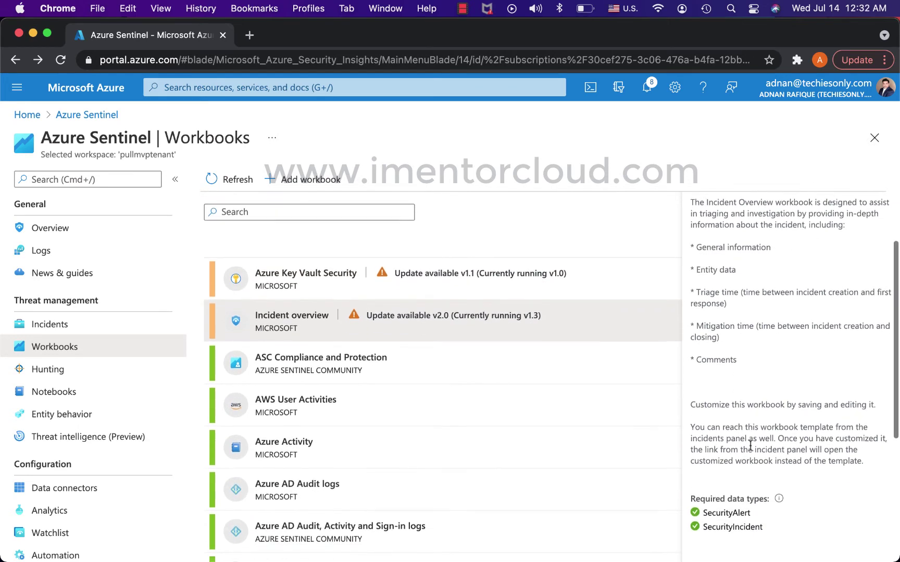
{"action": "scroll", "coordinate": [755, 432], "scroll_direction": "down", "scroll_amount": 5}
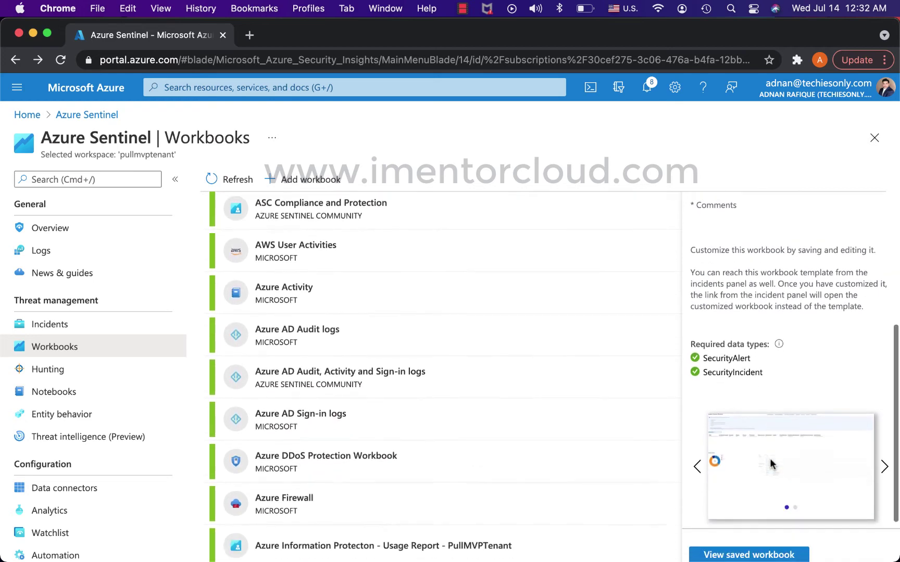
{"action": "left_click", "coordinate": [814, 507]}
{"action": "left_click", "coordinate": [229, 267]}
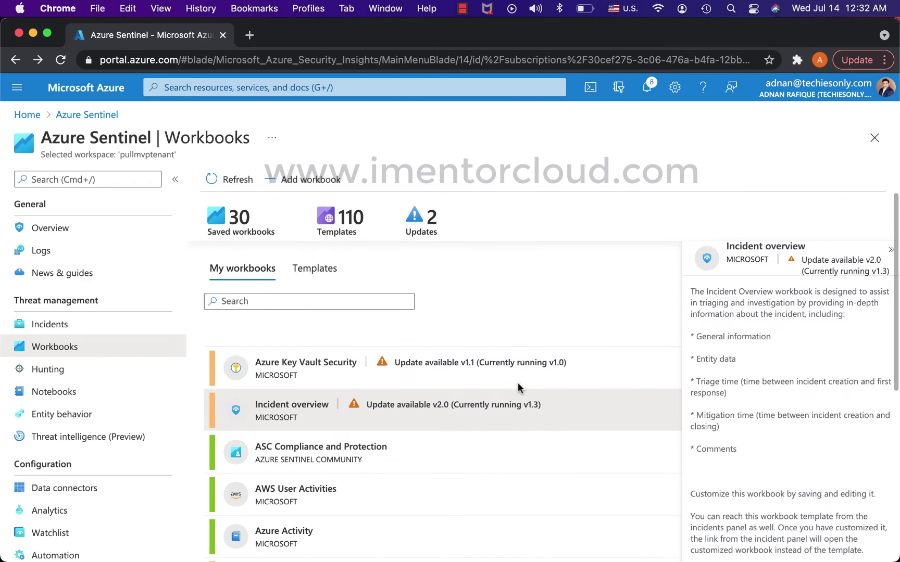
Step: Update the Azure Key Vault Security workbook, then show the workbook templates list
{"action": "left_click", "coordinate": [551, 369]}
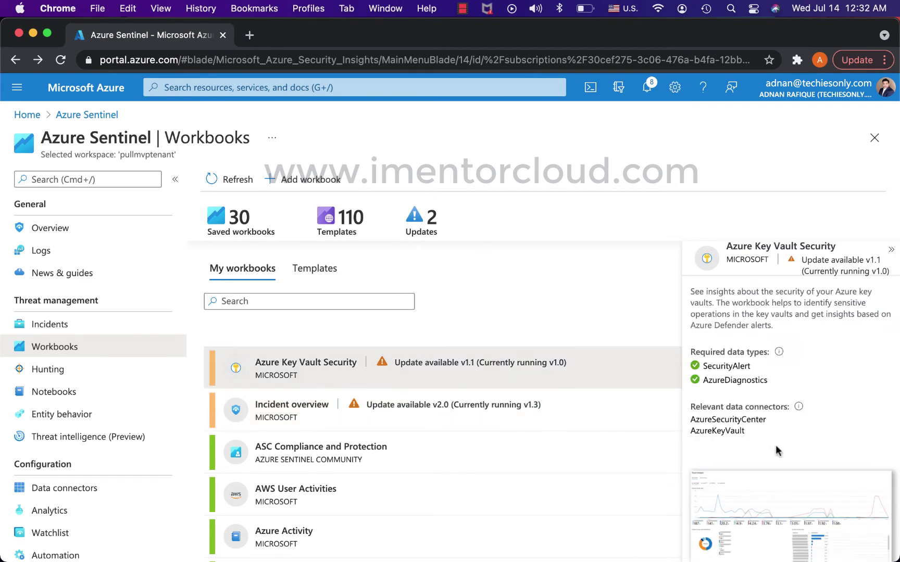
{"action": "scroll", "coordinate": [776, 445], "scroll_direction": "down", "scroll_amount": 5}
{"action": "left_click", "coordinate": [816, 517]}
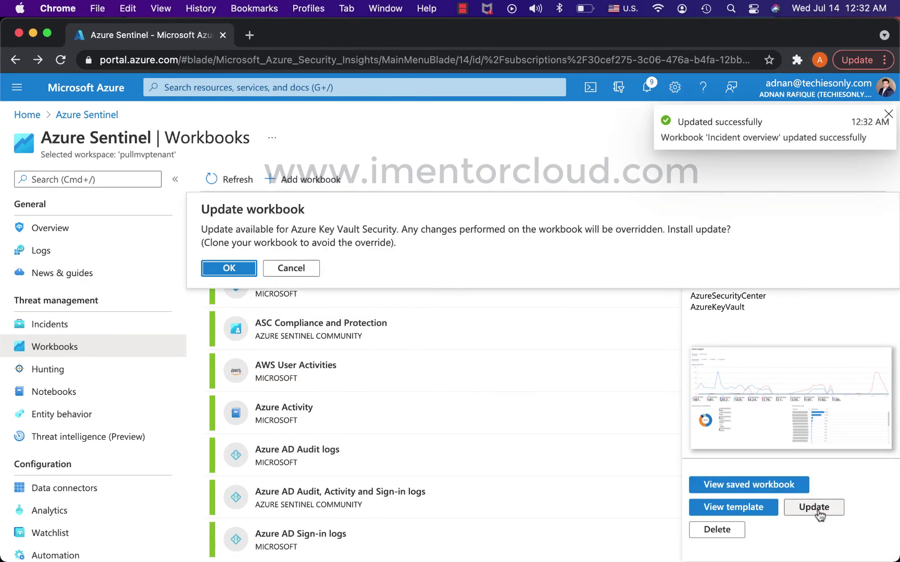
{"action": "left_click", "coordinate": [232, 267]}
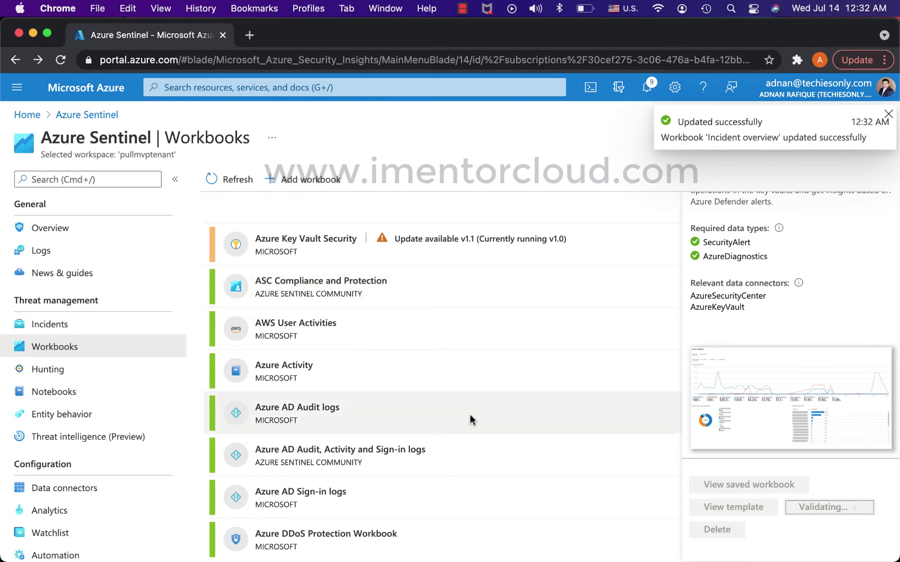
{"action": "scroll", "coordinate": [469, 414], "scroll_direction": "up", "scroll_amount": 5}
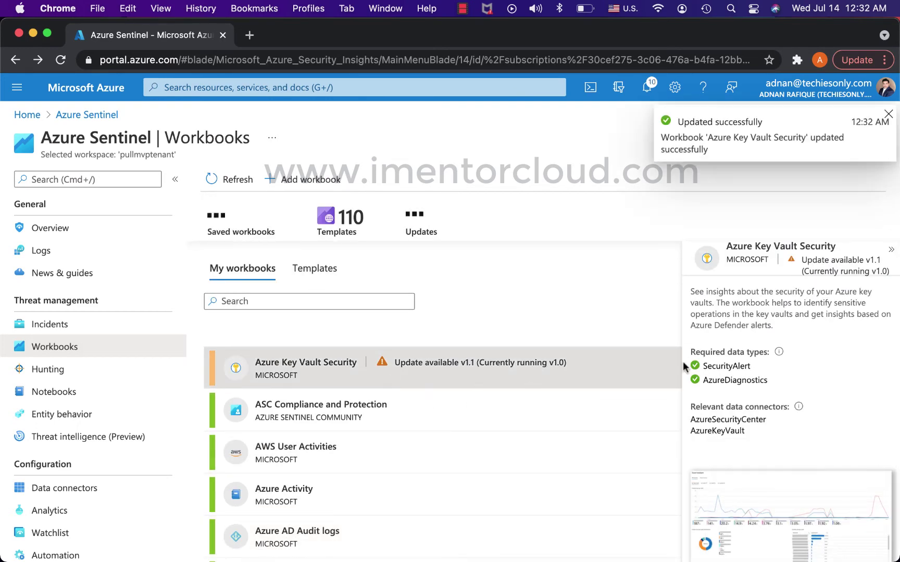
{"action": "left_click", "coordinate": [314, 268]}
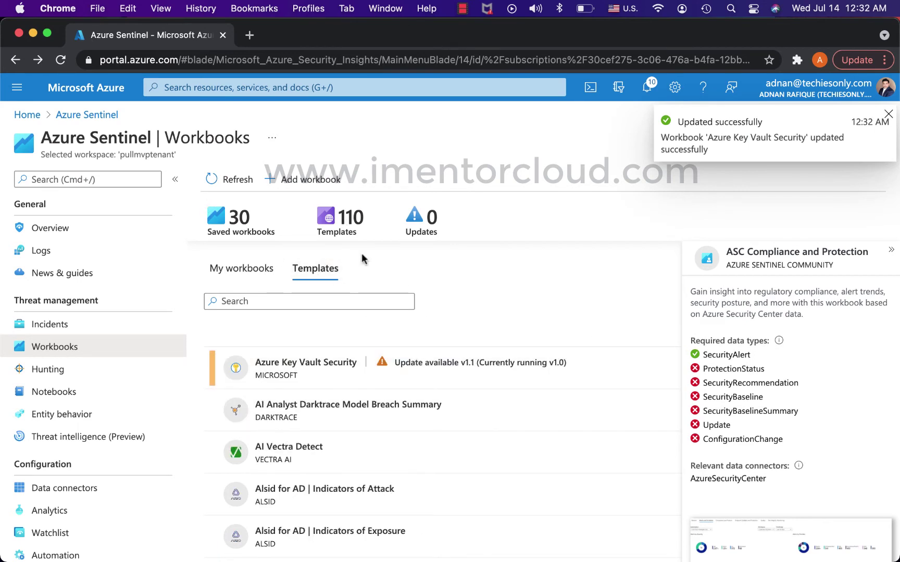
Step: Preview the AI Analyst Darktrace Model Breach Summary and Azure Key Vault Security template details
{"action": "scroll", "coordinate": [410, 375], "scroll_direction": "down", "scroll_amount": 2}
{"action": "scroll", "coordinate": [410, 375], "scroll_direction": "up", "scroll_amount": 2}
{"action": "left_click", "coordinate": [411, 406]}
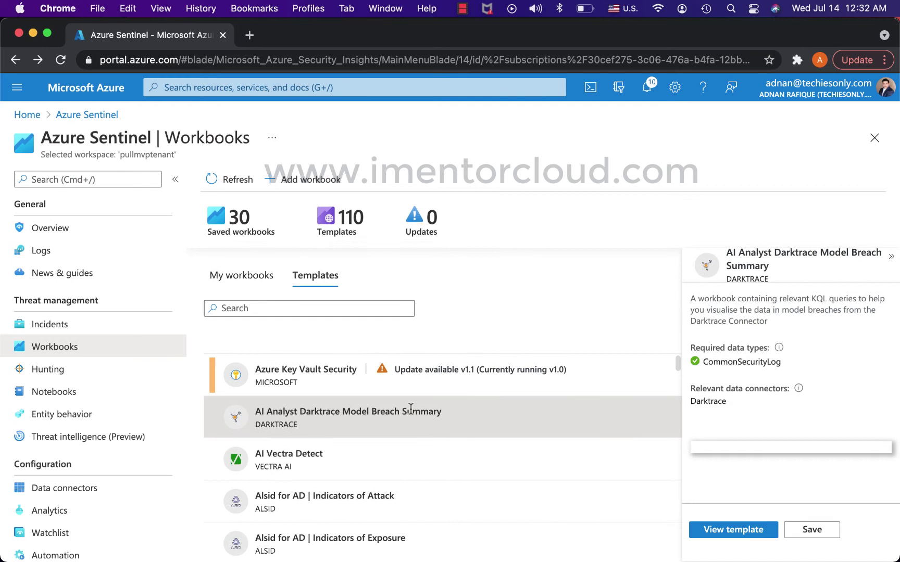
{"action": "scroll", "coordinate": [510, 444], "scroll_direction": "down", "scroll_amount": 2}
{"action": "scroll", "coordinate": [766, 443], "scroll_direction": "down", "scroll_amount": 1}
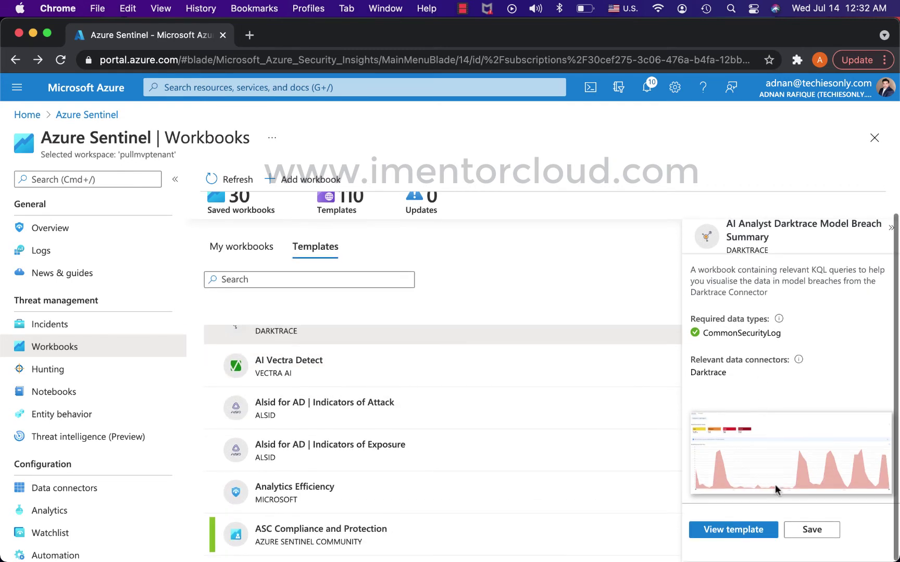
{"action": "scroll", "coordinate": [382, 407], "scroll_direction": "up", "scroll_amount": 2}
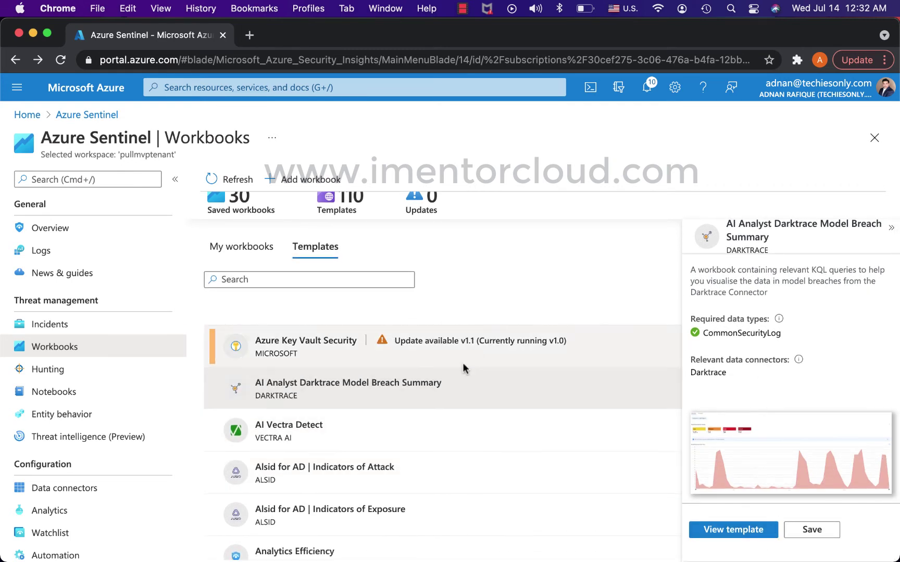
{"action": "left_click", "coordinate": [475, 348]}
Step: Check AWS Network Activities and Analytics Efficiency details, ending on the Azure Sentinel Cost template
{"action": "scroll", "coordinate": [562, 422], "scroll_direction": "down", "scroll_amount": 5}
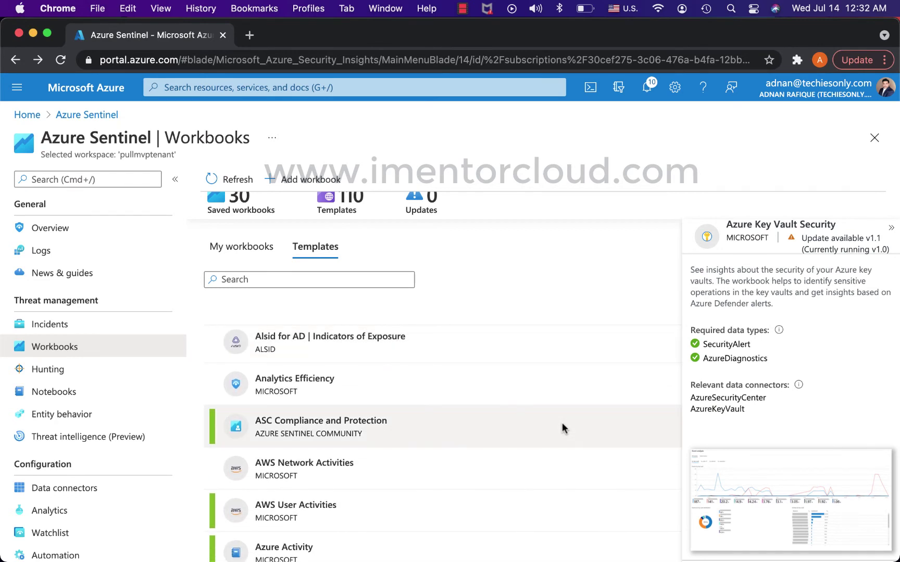
{"action": "scroll", "coordinate": [561, 429], "scroll_direction": "down", "scroll_amount": 1}
{"action": "left_click", "coordinate": [562, 429]}
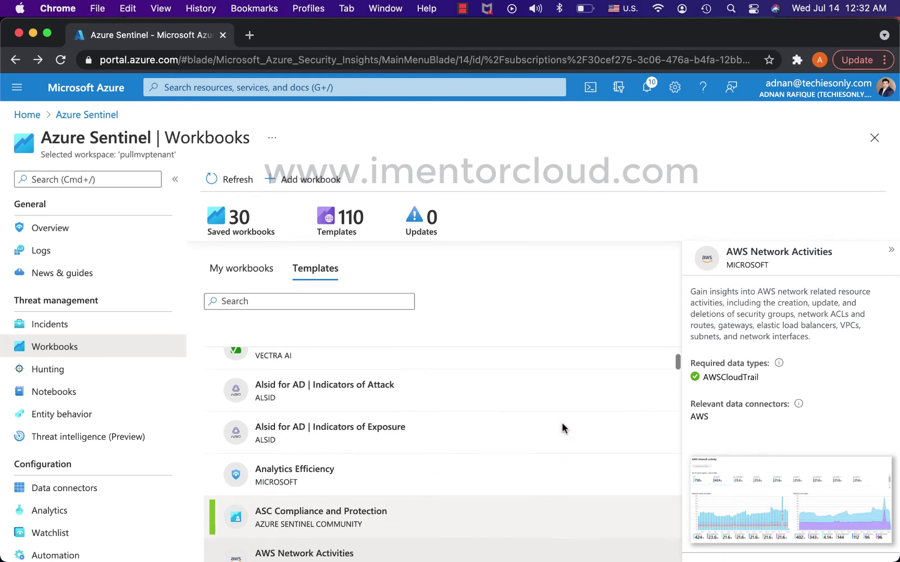
{"action": "scroll", "coordinate": [321, 450], "scroll_direction": "down", "scroll_amount": 1}
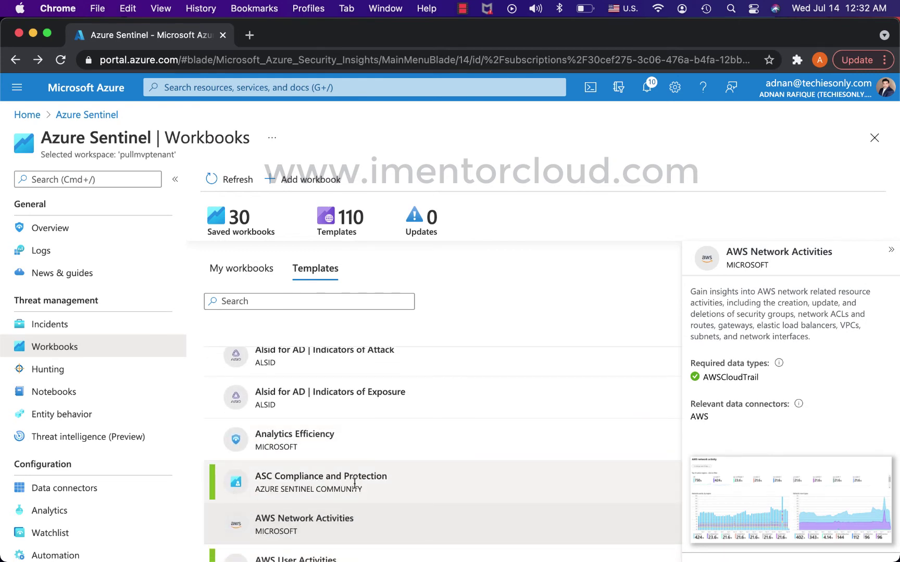
{"action": "left_click", "coordinate": [351, 443]}
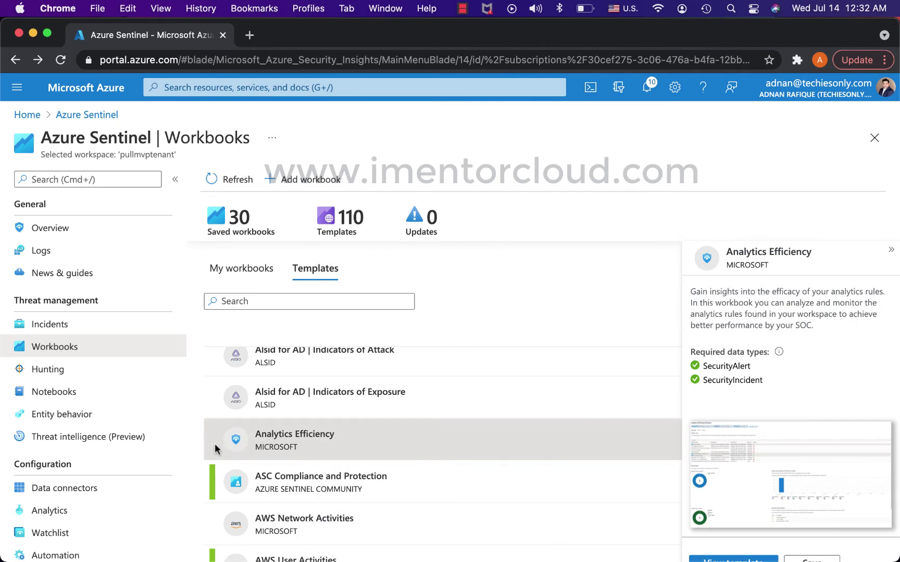
{"action": "scroll", "coordinate": [391, 471], "scroll_direction": "down", "scroll_amount": 4}
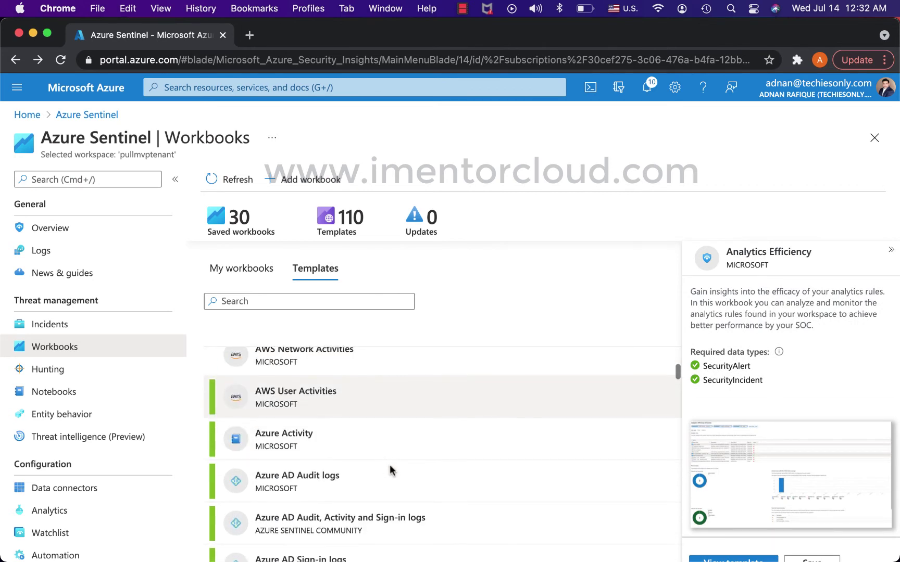
{"action": "scroll", "coordinate": [389, 466], "scroll_direction": "down", "scroll_amount": 3}
{"action": "scroll", "coordinate": [389, 465], "scroll_direction": "down", "scroll_amount": 7}
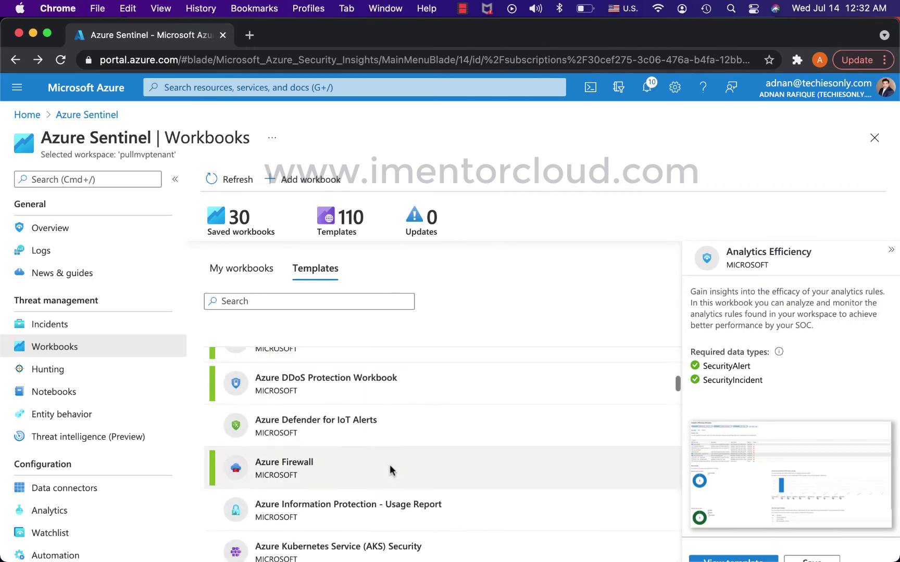
{"action": "scroll", "coordinate": [390, 470], "scroll_direction": "down", "scroll_amount": 1}
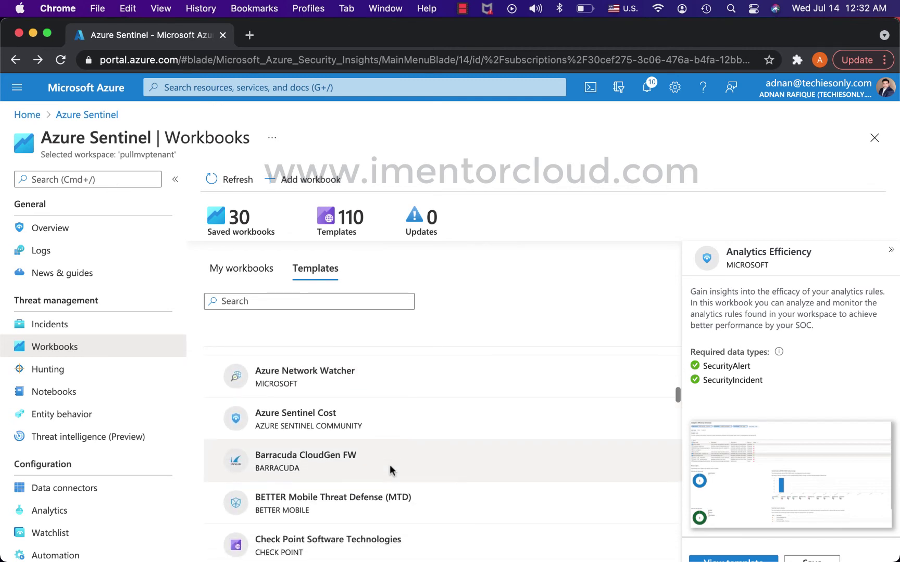
{"action": "left_click", "coordinate": [392, 432]}
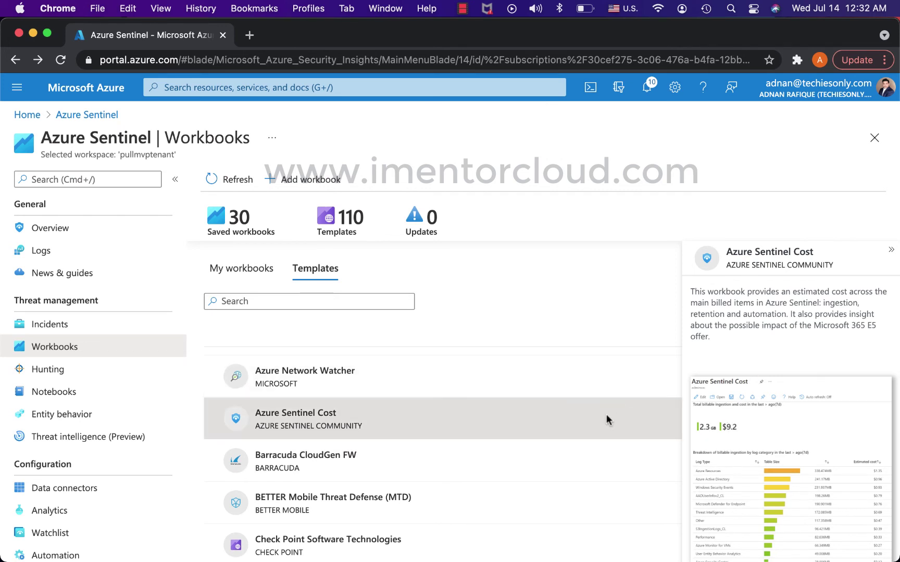
Step: View details of the BETTER Mobile Threat Defense, Cisco - ASA, Cisco Umbrella and Citrix templates
{"action": "scroll", "coordinate": [594, 424], "scroll_direction": "down", "scroll_amount": 1}
{"action": "scroll", "coordinate": [587, 433], "scroll_direction": "down", "scroll_amount": 2}
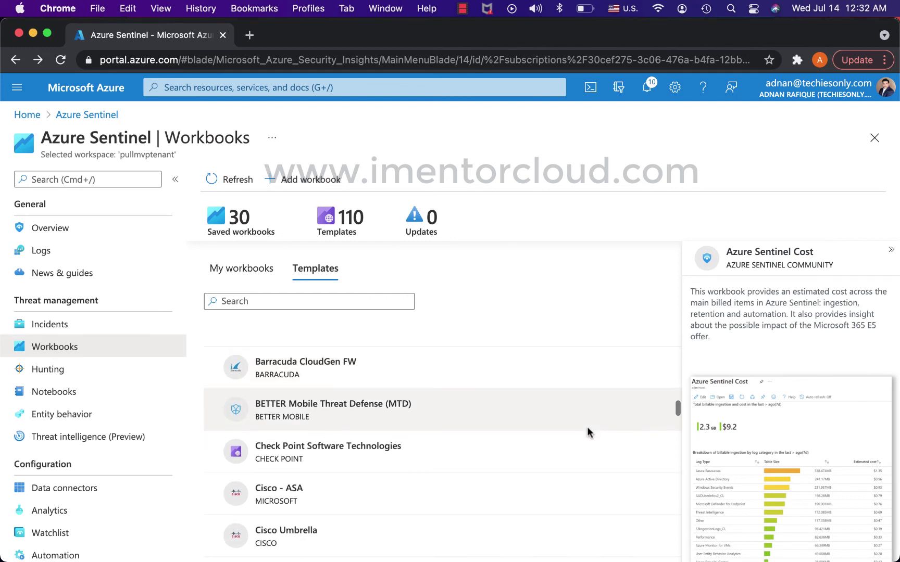
{"action": "left_click", "coordinate": [587, 426]}
{"action": "scroll", "coordinate": [580, 485], "scroll_direction": "down", "scroll_amount": 3}
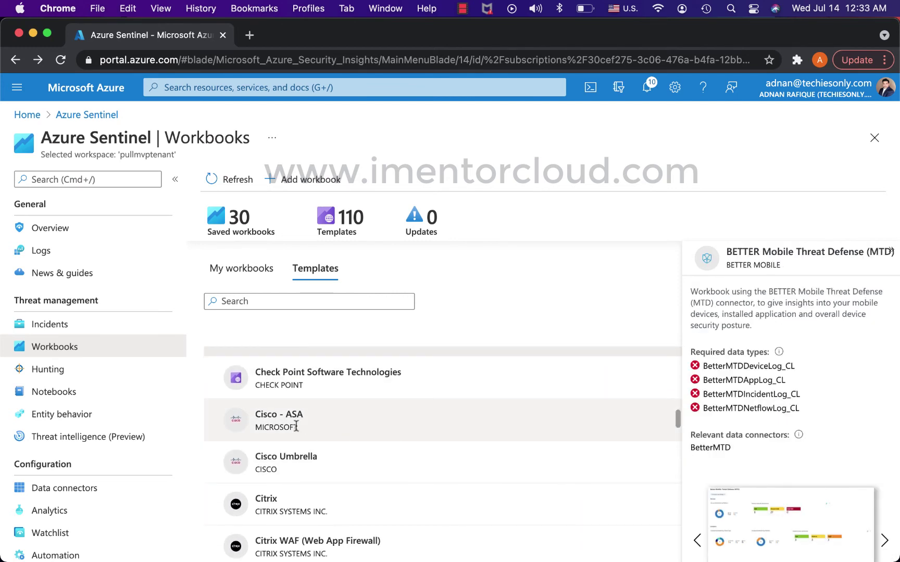
{"action": "left_click", "coordinate": [323, 431]}
{"action": "left_click", "coordinate": [333, 463]}
{"action": "scroll", "coordinate": [375, 485], "scroll_direction": "down", "scroll_amount": 2}
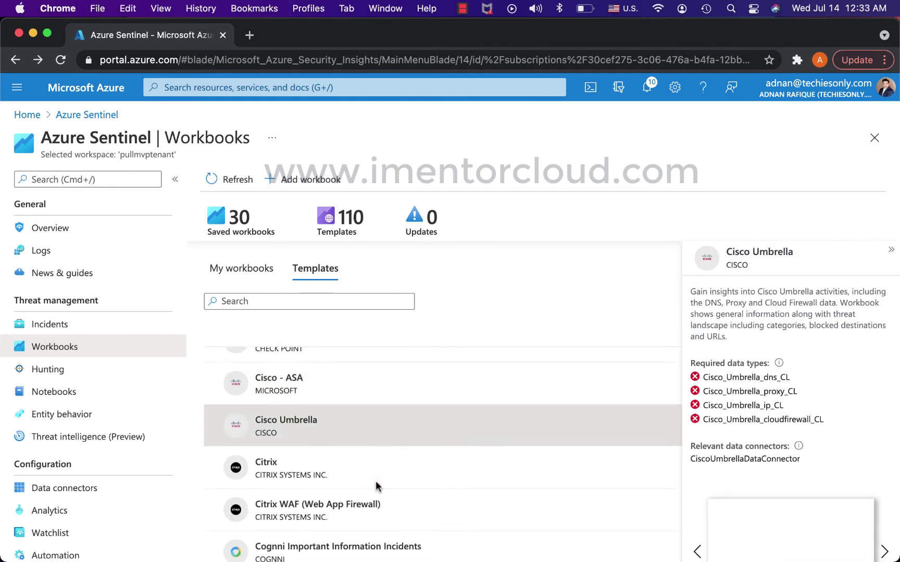
{"action": "left_click", "coordinate": [353, 461]}
Step: Revisit Cisco - ASA, check CMMC's data types, and show Exchange Compromise Hunting details
{"action": "scroll", "coordinate": [354, 468], "scroll_direction": "down", "scroll_amount": 5}
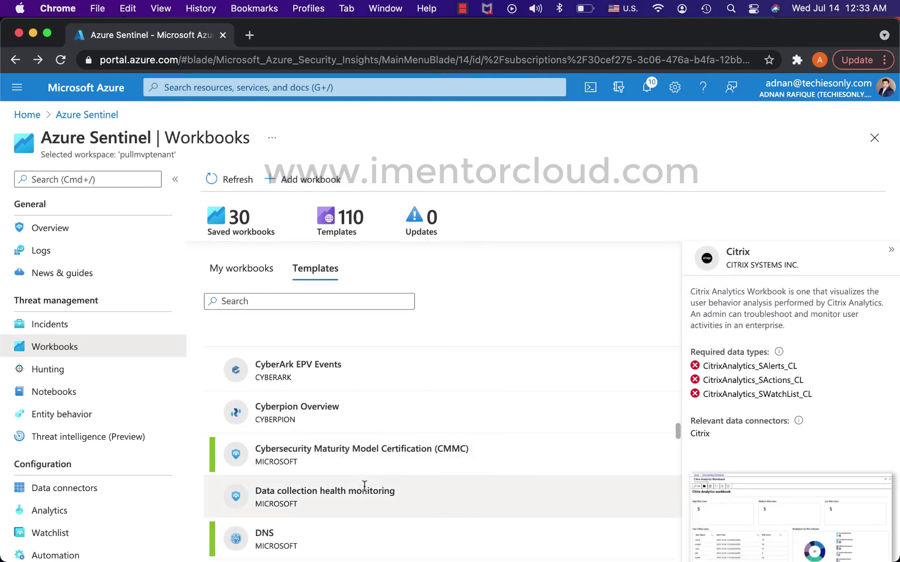
{"action": "scroll", "coordinate": [378, 448], "scroll_direction": "up", "scroll_amount": 4}
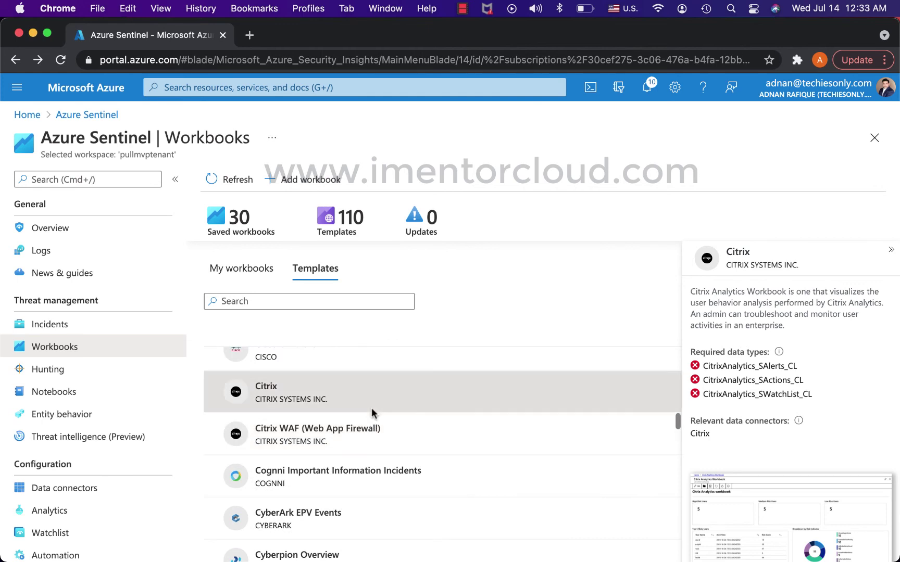
{"action": "scroll", "coordinate": [369, 406], "scroll_direction": "up", "scroll_amount": 3}
{"action": "left_click", "coordinate": [352, 412]}
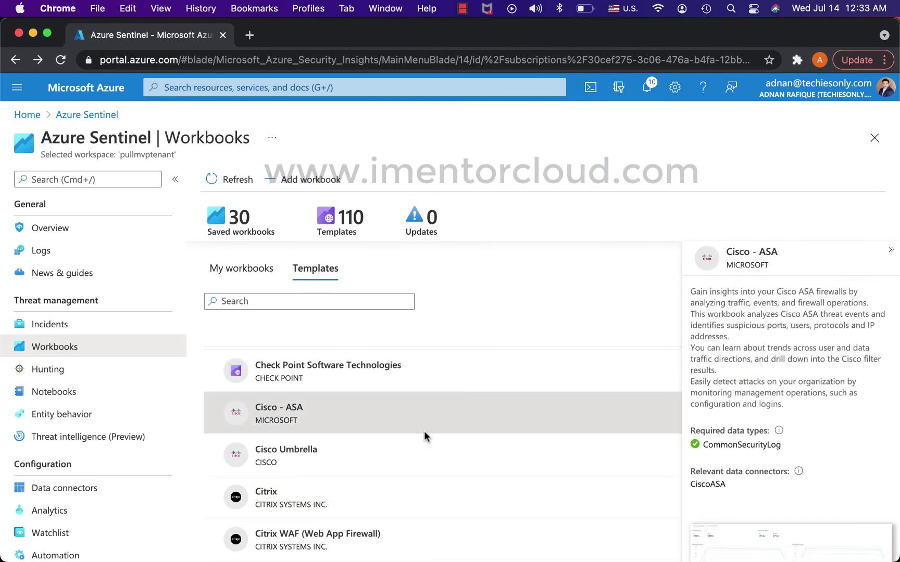
{"action": "scroll", "coordinate": [750, 485], "scroll_direction": "down", "scroll_amount": 3}
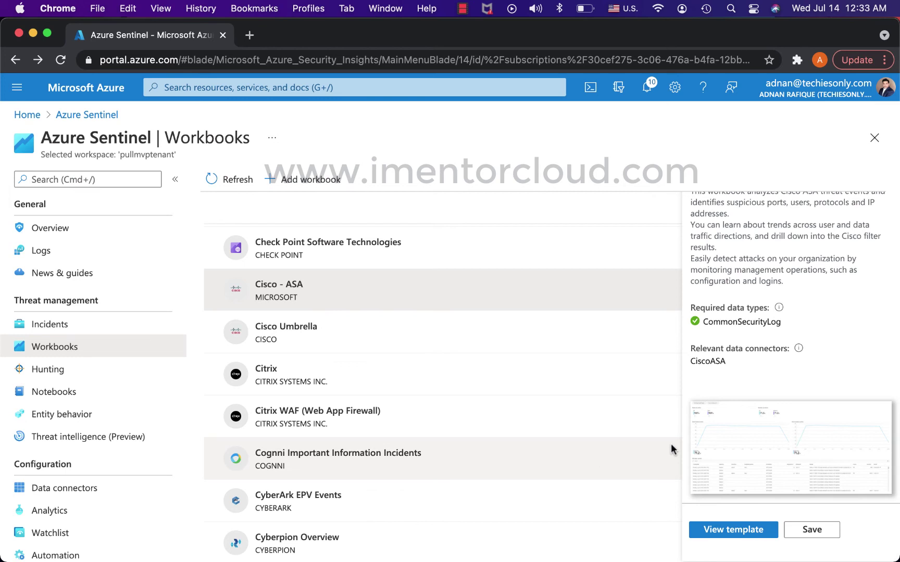
{"action": "scroll", "coordinate": [591, 408], "scroll_direction": "down", "scroll_amount": 5}
{"action": "left_click", "coordinate": [590, 407]}
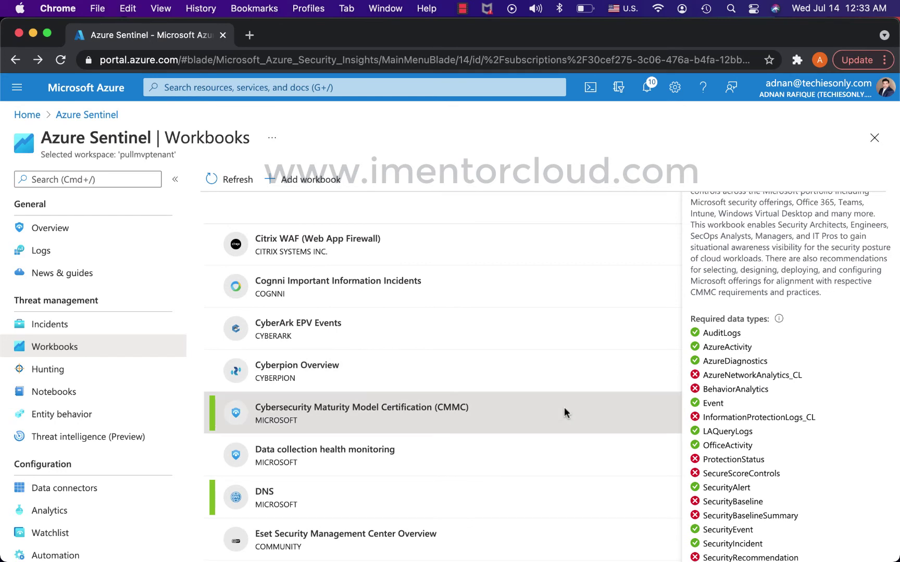
{"action": "scroll", "coordinate": [531, 413], "scroll_direction": "down", "scroll_amount": 1}
{"action": "scroll", "coordinate": [531, 416], "scroll_direction": "down", "scroll_amount": 6}
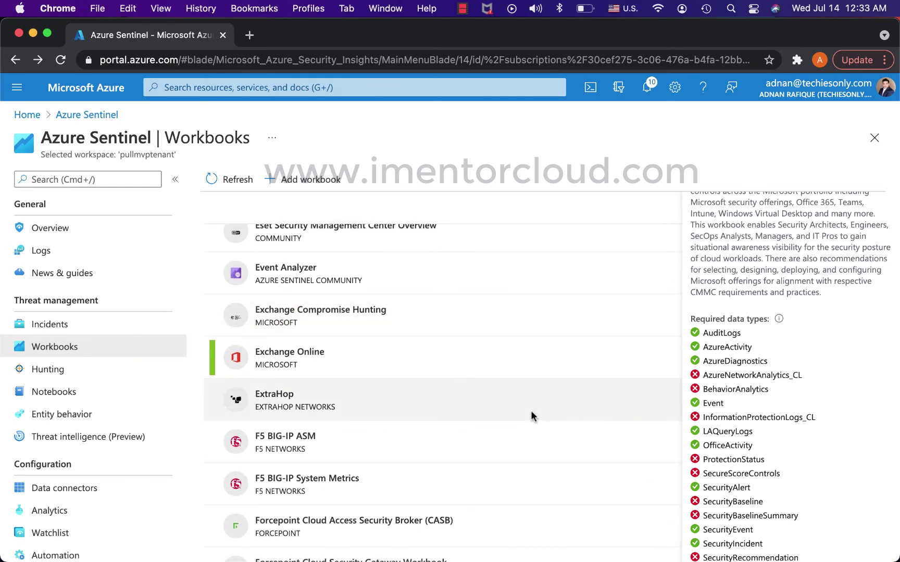
{"action": "left_click", "coordinate": [444, 319]}
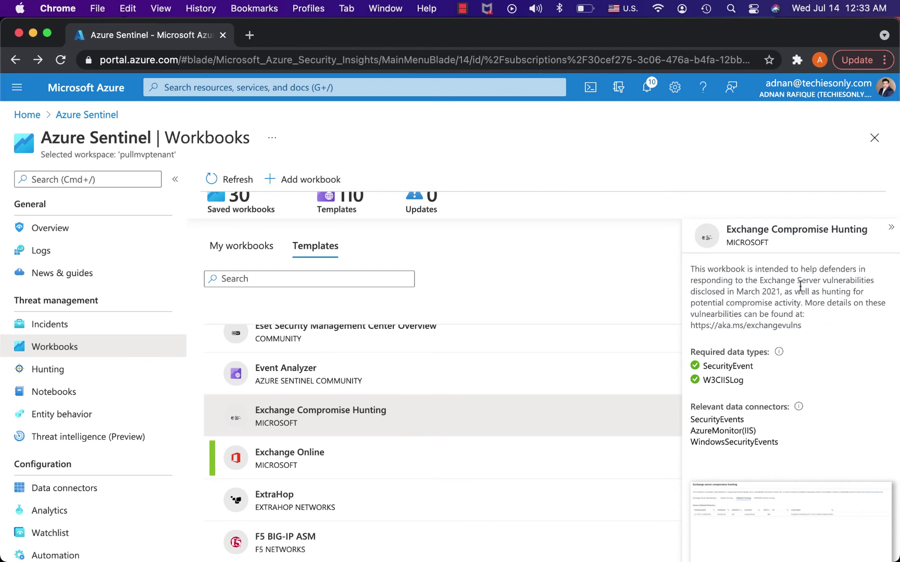
Step: Highlight the March 2021 vulnerabilities note, then save Exchange Compromise Hunting as an East US workbook
{"action": "left_click_drag", "start_coordinate": [798, 283], "coordinate": [785, 292]}
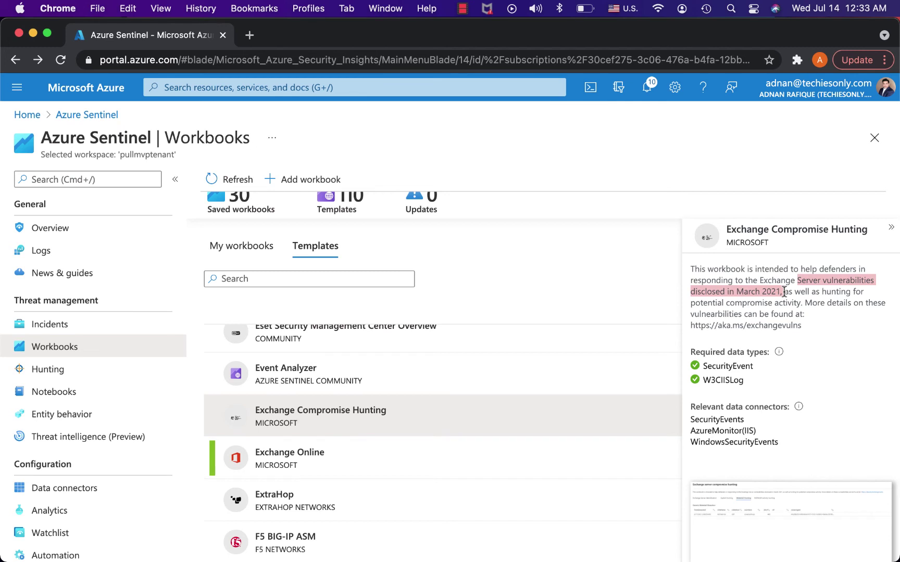
{"action": "scroll", "coordinate": [828, 326], "scroll_direction": "down", "scroll_amount": 3}
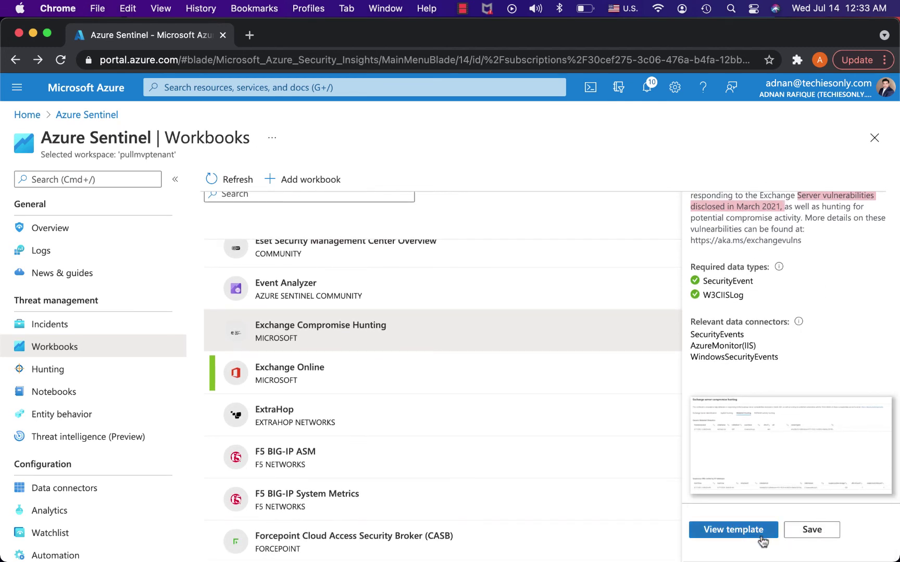
{"action": "left_click", "coordinate": [804, 537]}
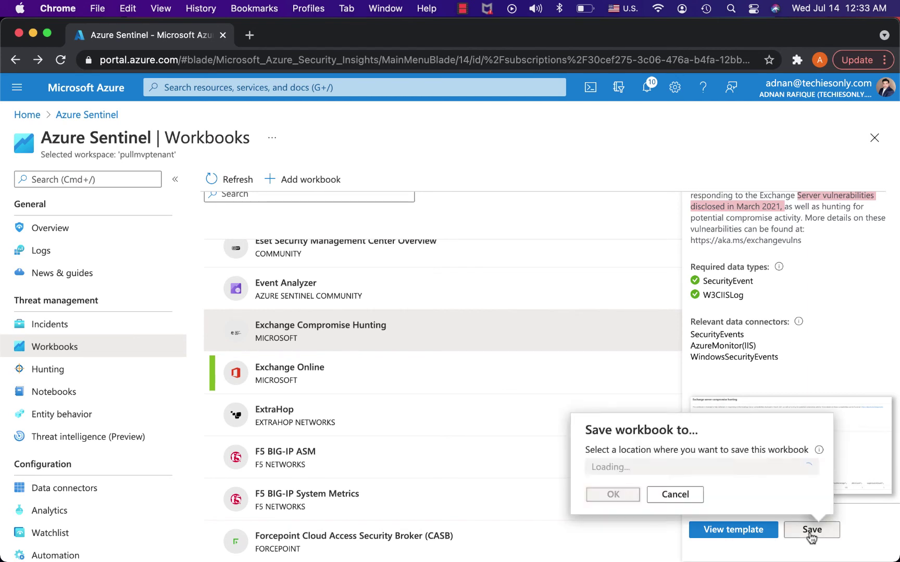
{"action": "left_click", "coordinate": [594, 506]}
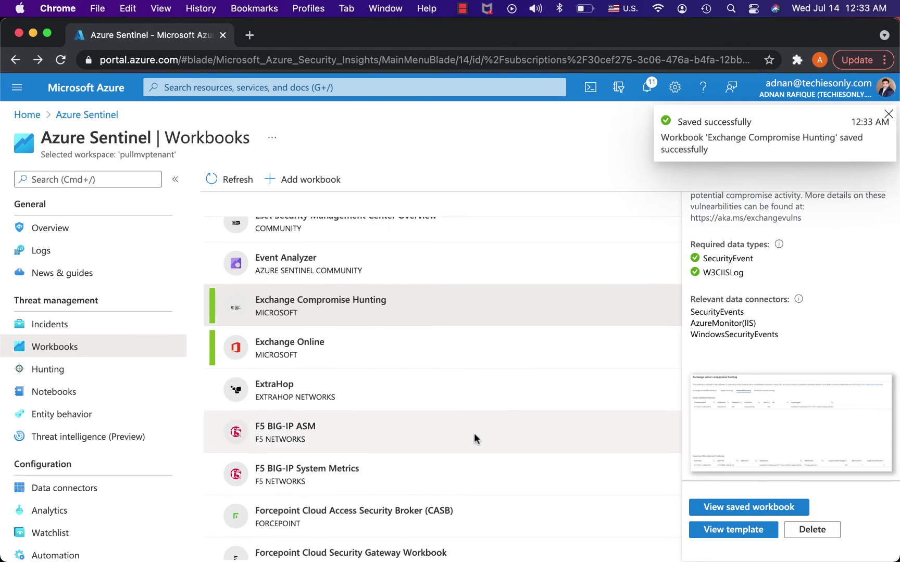
{"action": "scroll", "coordinate": [473, 434], "scroll_direction": "down", "scroll_amount": 2}
{"action": "scroll", "coordinate": [475, 435], "scroll_direction": "down", "scroll_amount": 6}
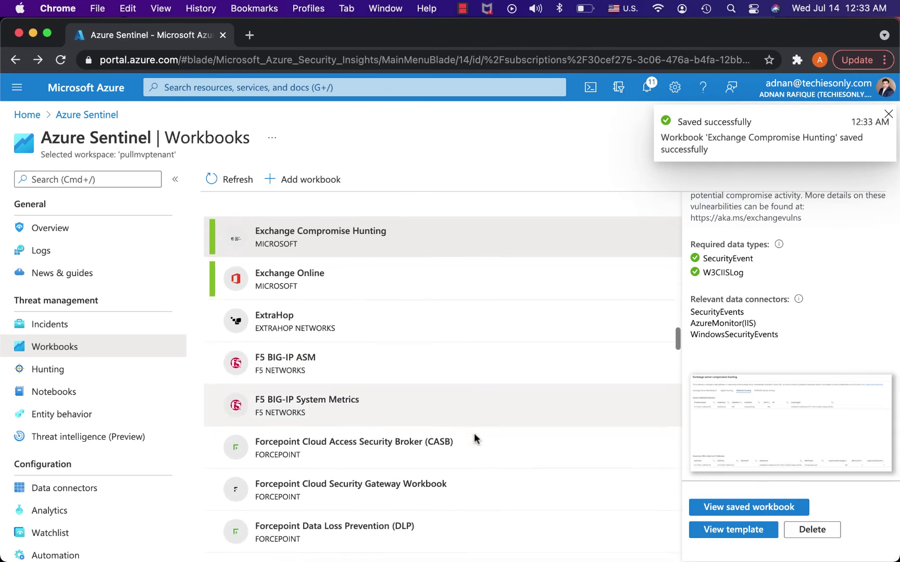
{"action": "scroll", "coordinate": [474, 433], "scroll_direction": "down", "scroll_amount": 4}
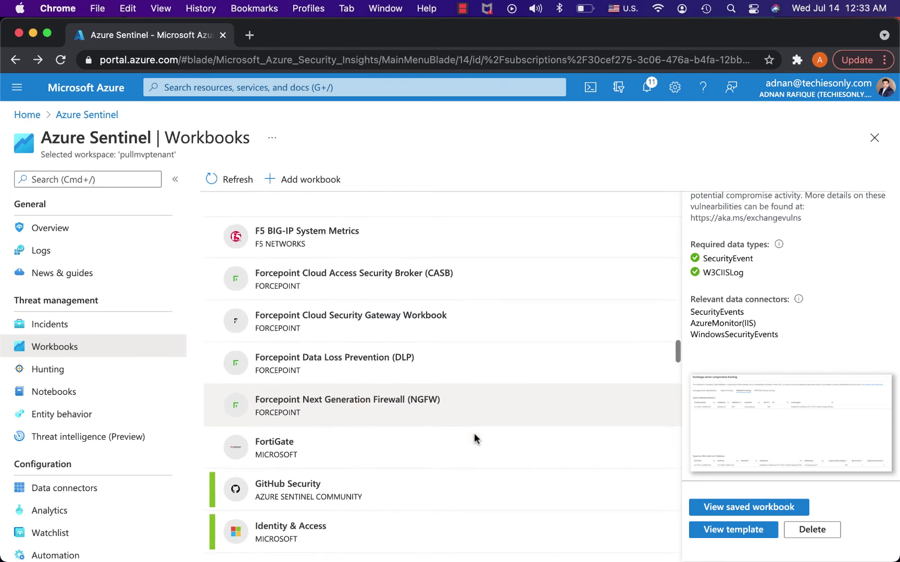
Step: Find the Microsoft 365 Security Posture template and save it as a workbook in East US
{"action": "scroll", "coordinate": [372, 420], "scroll_direction": "down", "scroll_amount": 2}
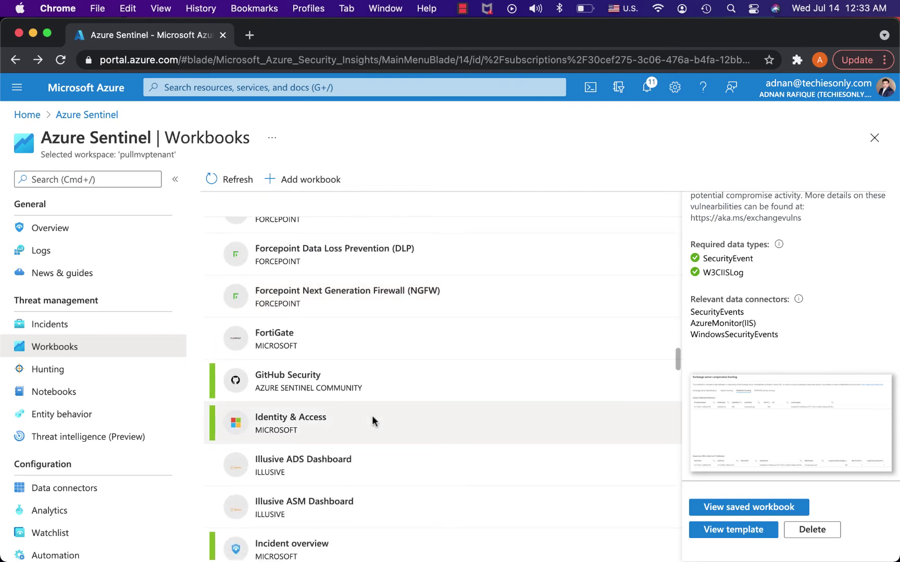
{"action": "scroll", "coordinate": [372, 419], "scroll_direction": "down", "scroll_amount": 4}
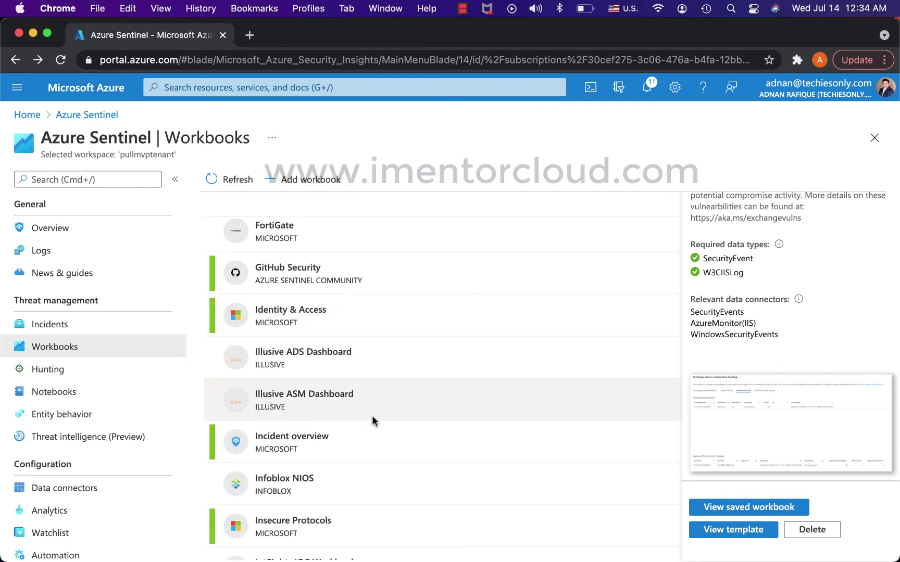
{"action": "scroll", "coordinate": [372, 418], "scroll_direction": "down", "scroll_amount": 8}
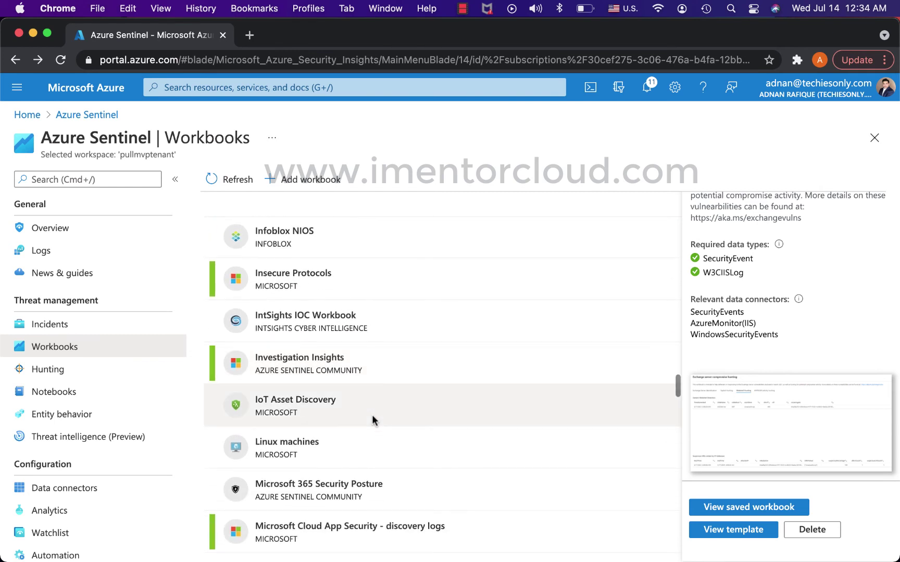
{"action": "scroll", "coordinate": [372, 416], "scroll_direction": "down", "scroll_amount": 2}
{"action": "scroll", "coordinate": [372, 417], "scroll_direction": "down", "scroll_amount": 2}
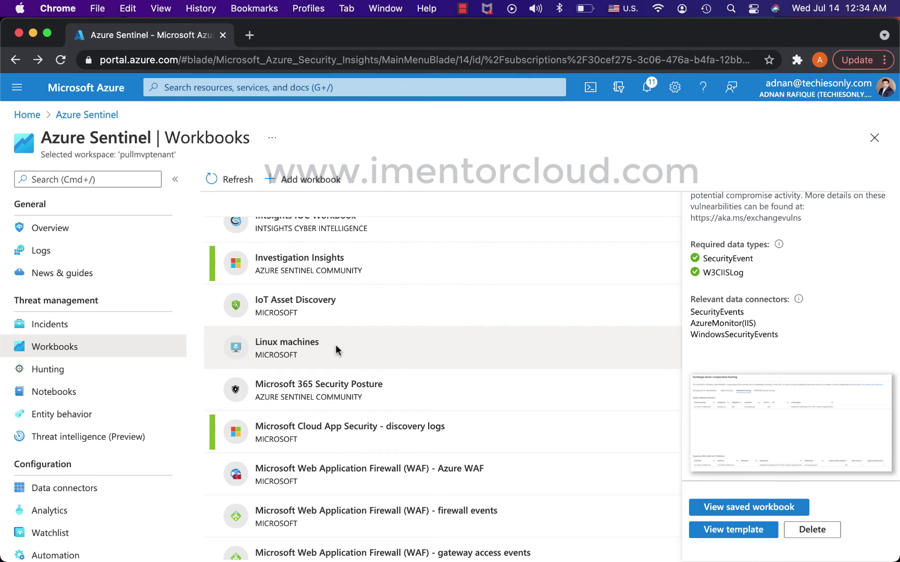
{"action": "left_click", "coordinate": [382, 385]}
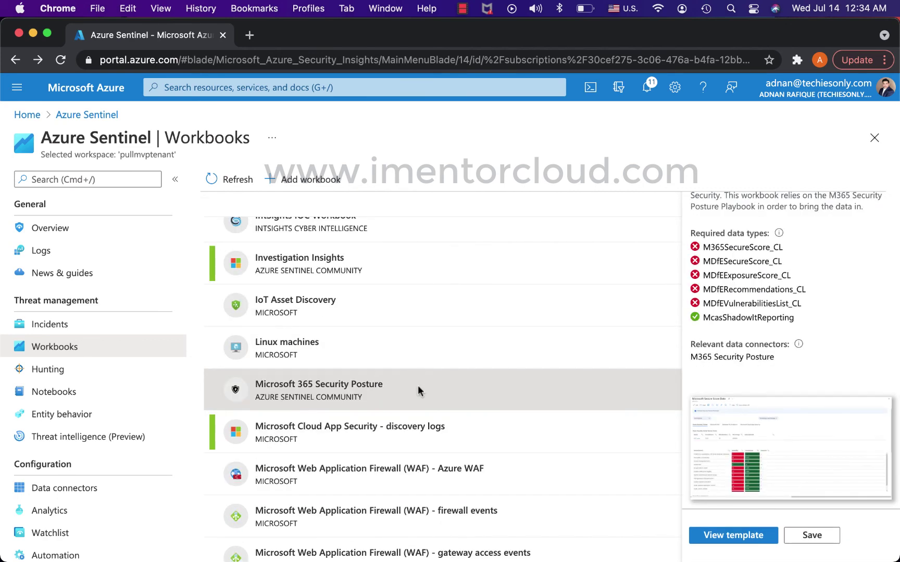
{"action": "left_click", "coordinate": [811, 535]}
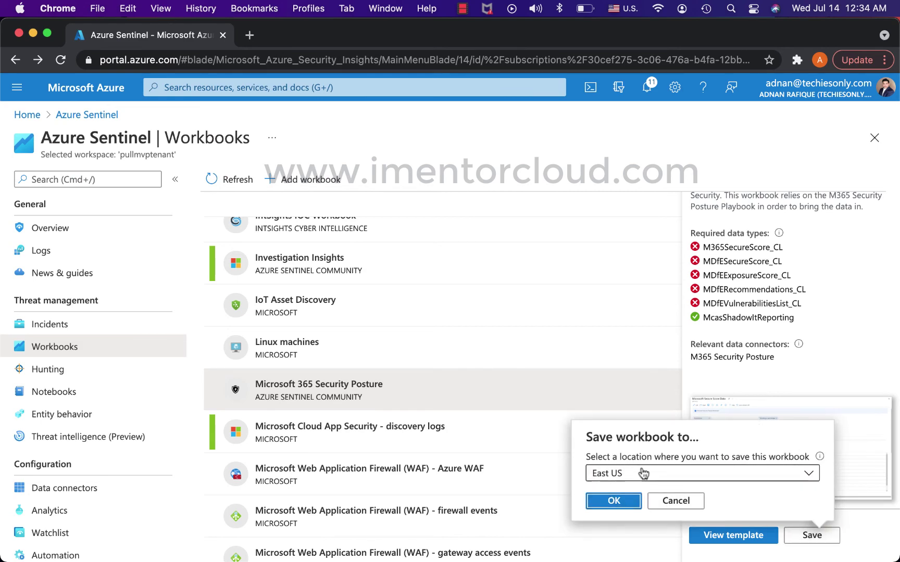
{"action": "left_click", "coordinate": [645, 474]}
{"action": "left_click", "coordinate": [623, 501]}
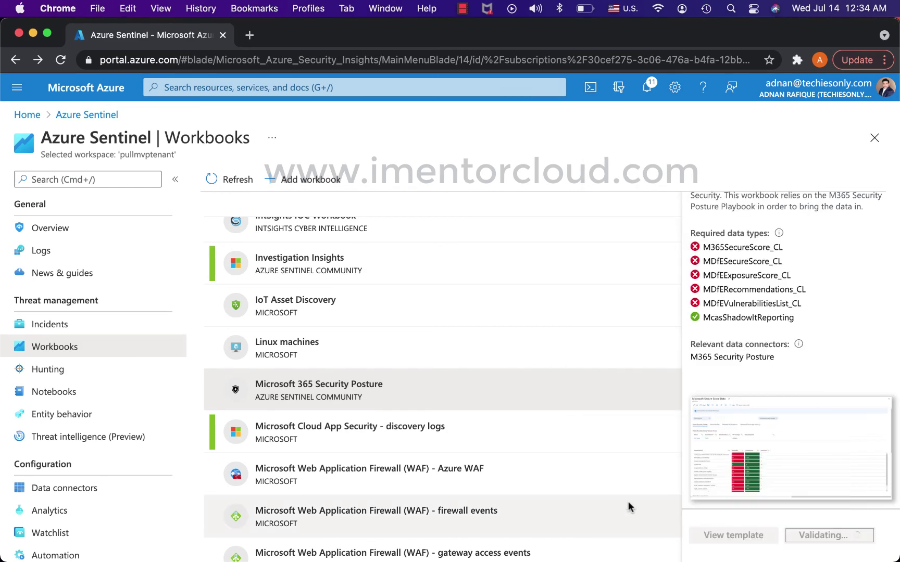
{"action": "scroll", "coordinate": [494, 447], "scroll_direction": "down", "scroll_amount": 5}
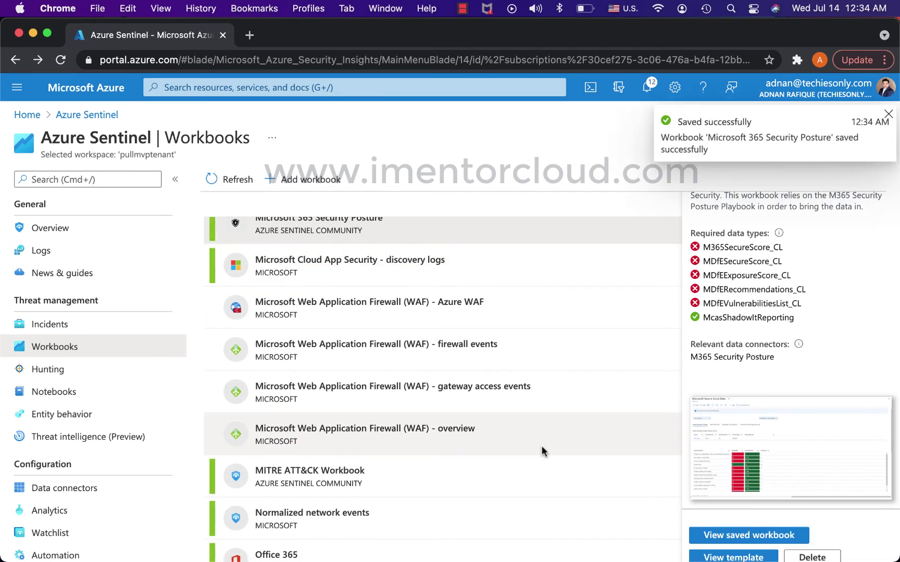
{"action": "scroll", "coordinate": [541, 446], "scroll_direction": "down", "scroll_amount": 3}
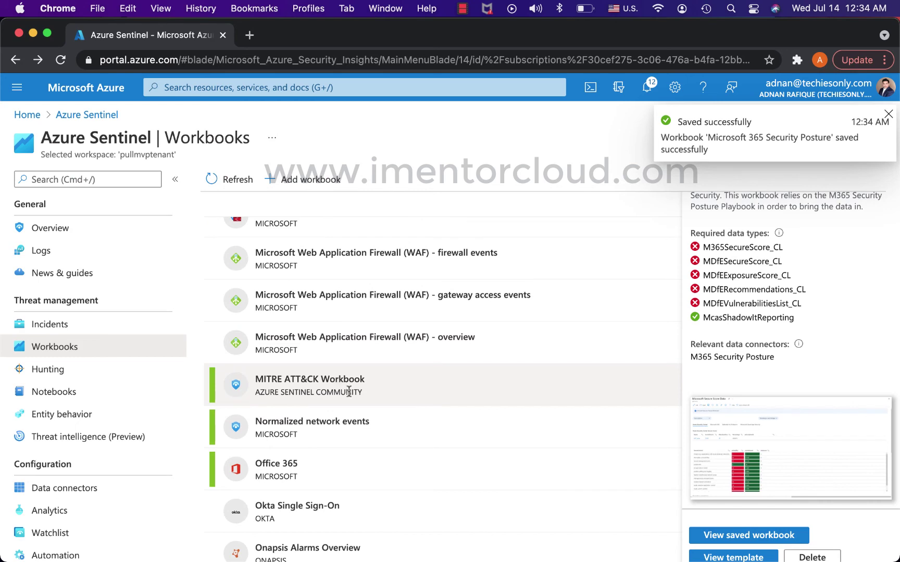
Step: View the MITRE ATT&CK Workbook template details
{"action": "left_click", "coordinate": [353, 389]}
{"action": "scroll", "coordinate": [432, 446], "scroll_direction": "down", "scroll_amount": 5}
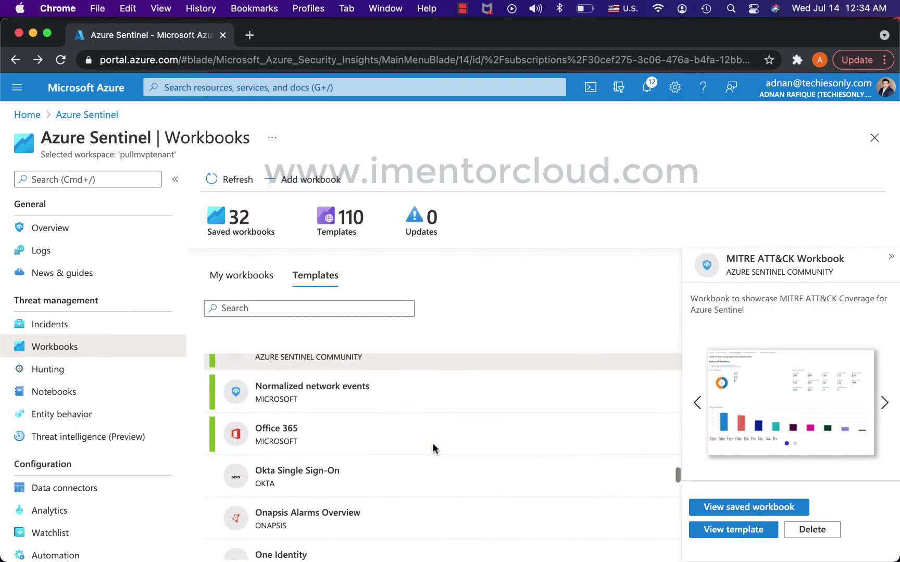
{"action": "scroll", "coordinate": [432, 447], "scroll_direction": "up", "scroll_amount": 2}
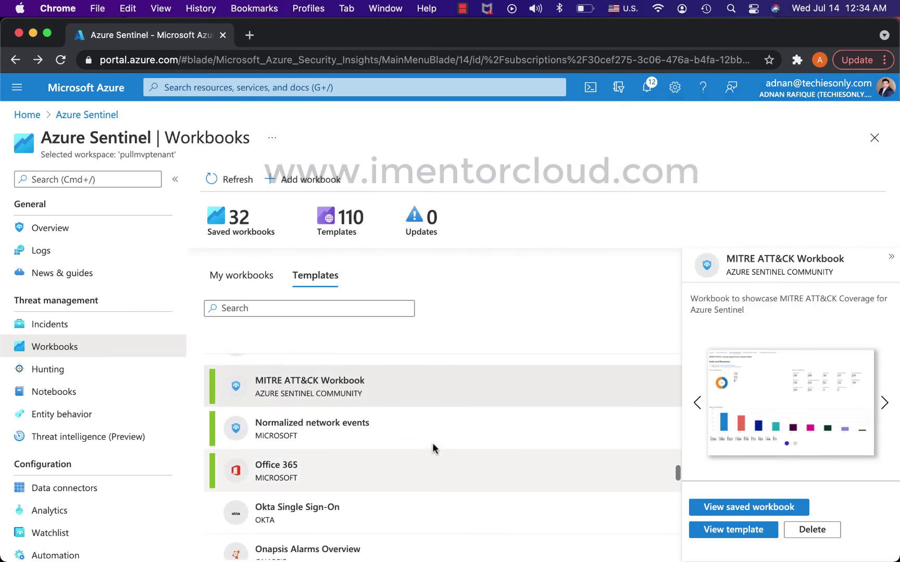
{"action": "scroll", "coordinate": [432, 448], "scroll_direction": "up", "scroll_amount": 2}
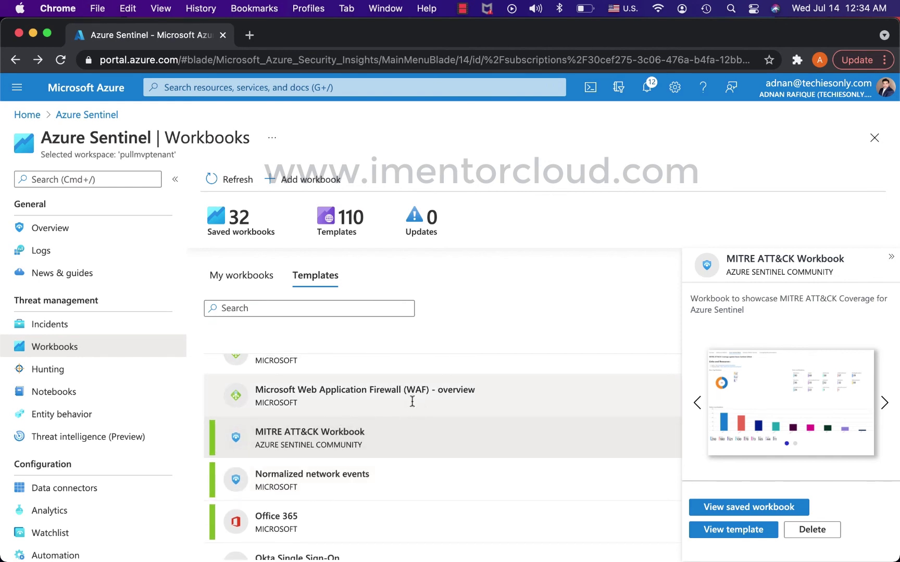
{"action": "scroll", "coordinate": [450, 424], "scroll_direction": "down", "scroll_amount": 1}
{"action": "scroll", "coordinate": [487, 450], "scroll_direction": "up", "scroll_amount": 1}
{"action": "scroll", "coordinate": [486, 450], "scroll_direction": "down", "scroll_amount": 1}
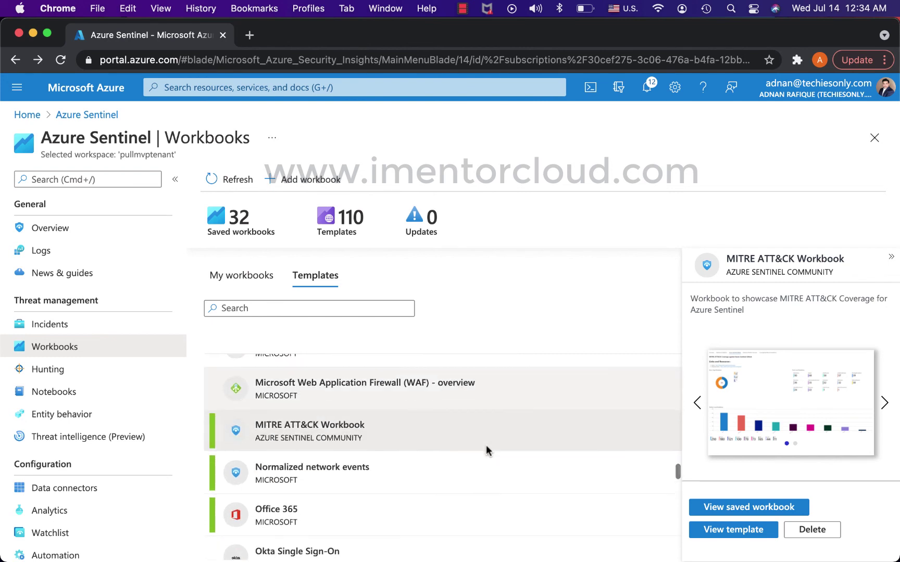
{"action": "scroll", "coordinate": [486, 450], "scroll_direction": "down", "scroll_amount": 5}
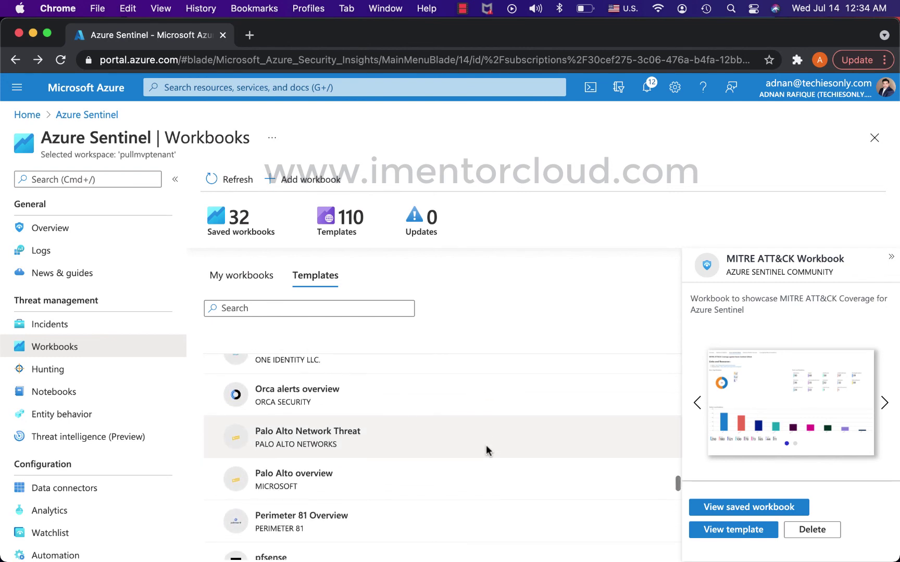
{"action": "scroll", "coordinate": [486, 450], "scroll_direction": "down", "scroll_amount": 1}
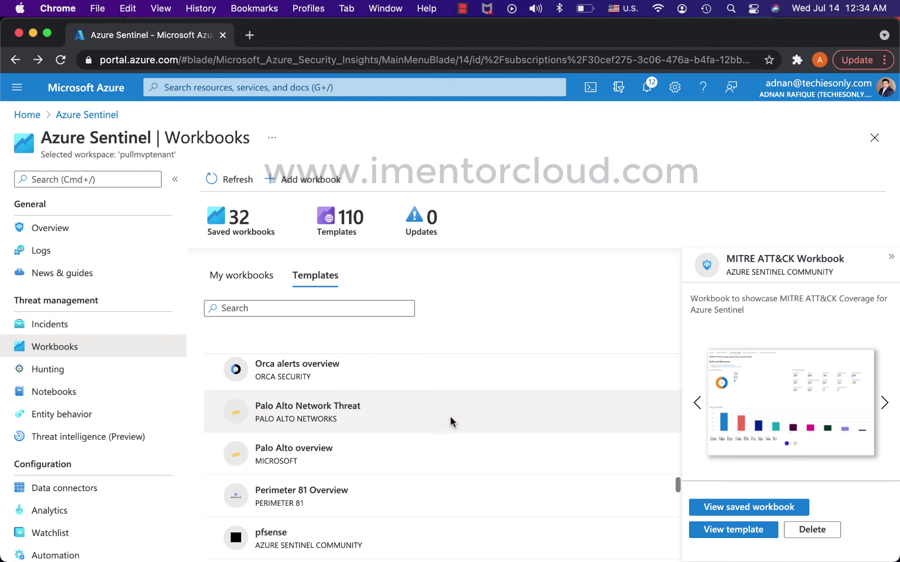
Step: Show the Palo Alto Network Threat template details and browse further down the list
{"action": "left_click", "coordinate": [450, 419]}
{"action": "scroll", "coordinate": [456, 463], "scroll_direction": "down", "scroll_amount": 1}
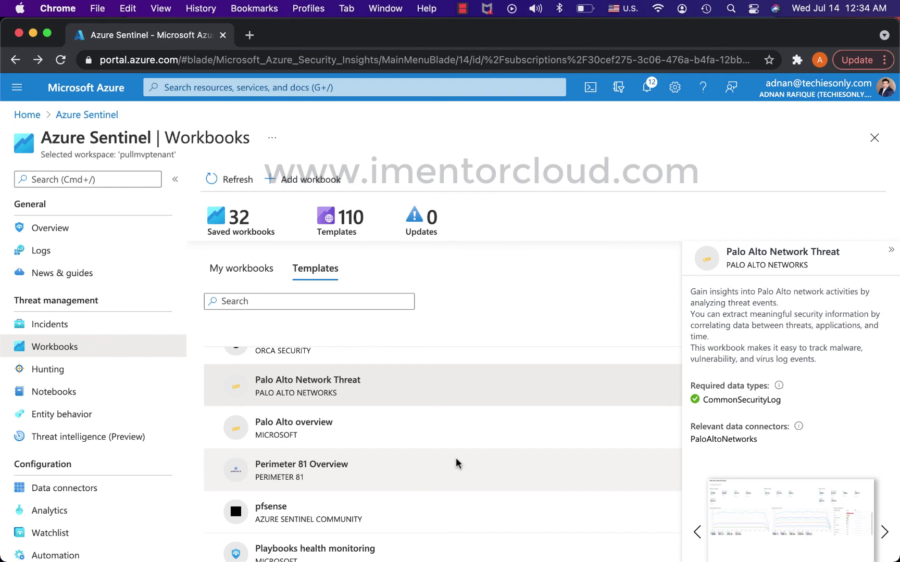
{"action": "scroll", "coordinate": [458, 477], "scroll_direction": "down", "scroll_amount": 5}
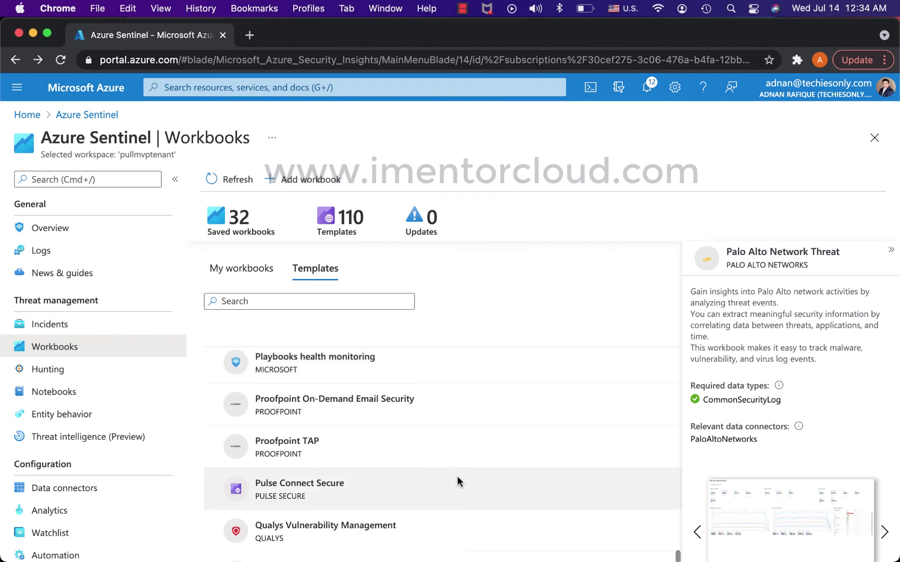
{"action": "scroll", "coordinate": [457, 477], "scroll_direction": "down", "scroll_amount": 1}
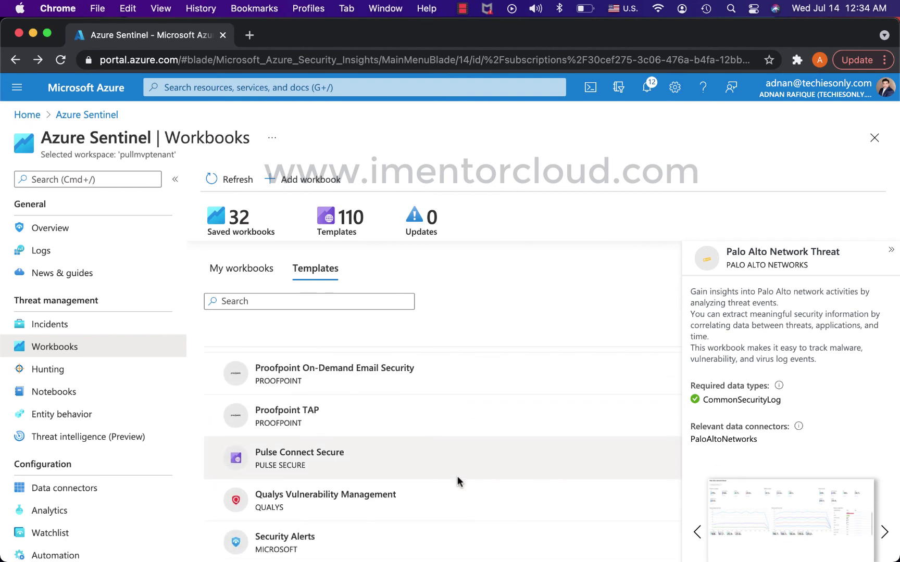
{"action": "scroll", "coordinate": [457, 476], "scroll_direction": "down", "scroll_amount": 3}
{"action": "scroll", "coordinate": [457, 475], "scroll_direction": "down", "scroll_amount": 1}
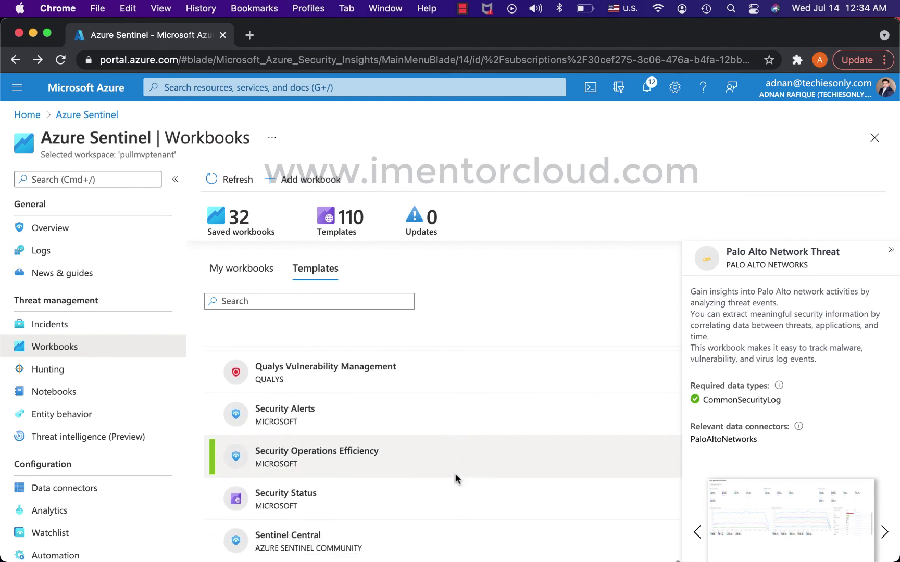
Step: Save the Security Alerts template as a workbook in East US
{"action": "left_click", "coordinate": [421, 422]}
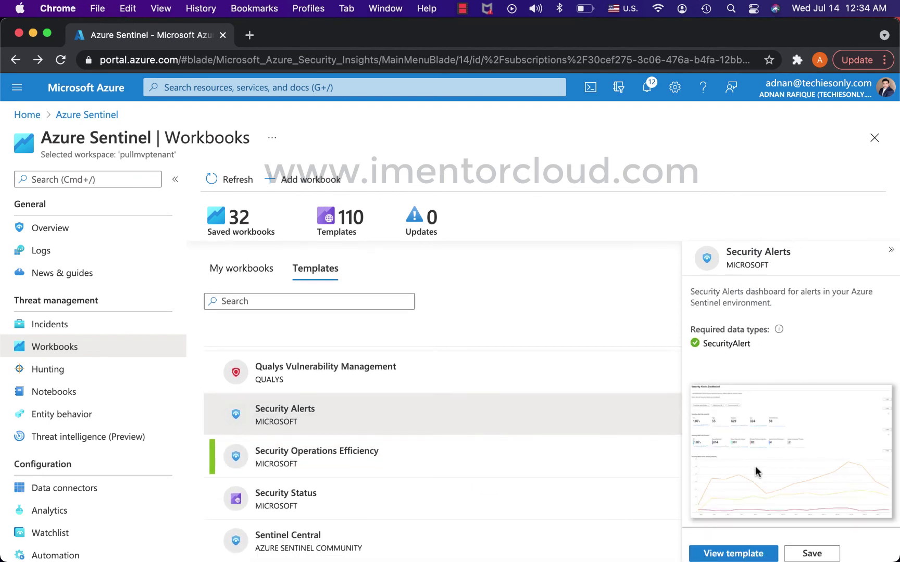
{"action": "scroll", "coordinate": [770, 487], "scroll_direction": "down", "scroll_amount": 1}
{"action": "left_click", "coordinate": [804, 529]}
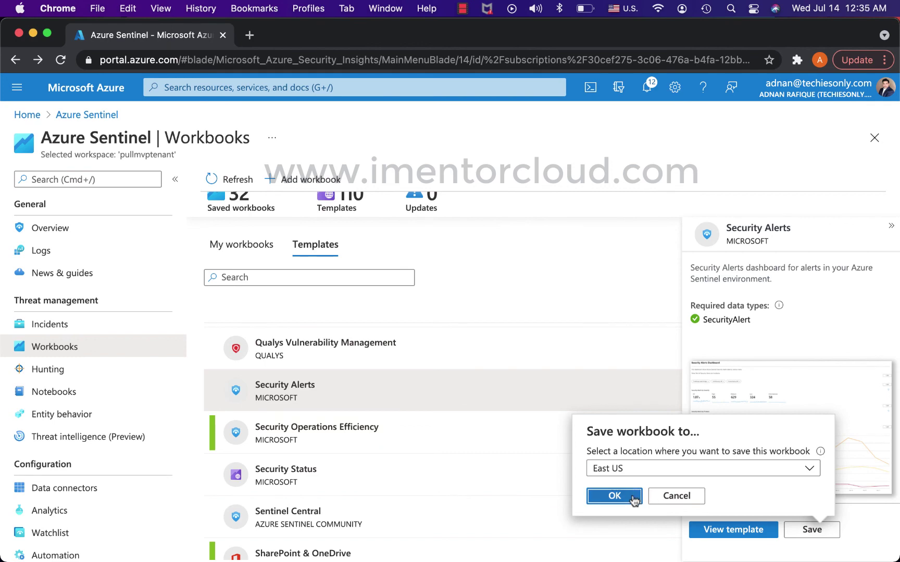
{"action": "left_click", "coordinate": [615, 496]}
{"action": "scroll", "coordinate": [548, 482], "scroll_direction": "down", "scroll_amount": 5}
{"action": "scroll", "coordinate": [548, 482], "scroll_direction": "up", "scroll_amount": 3}
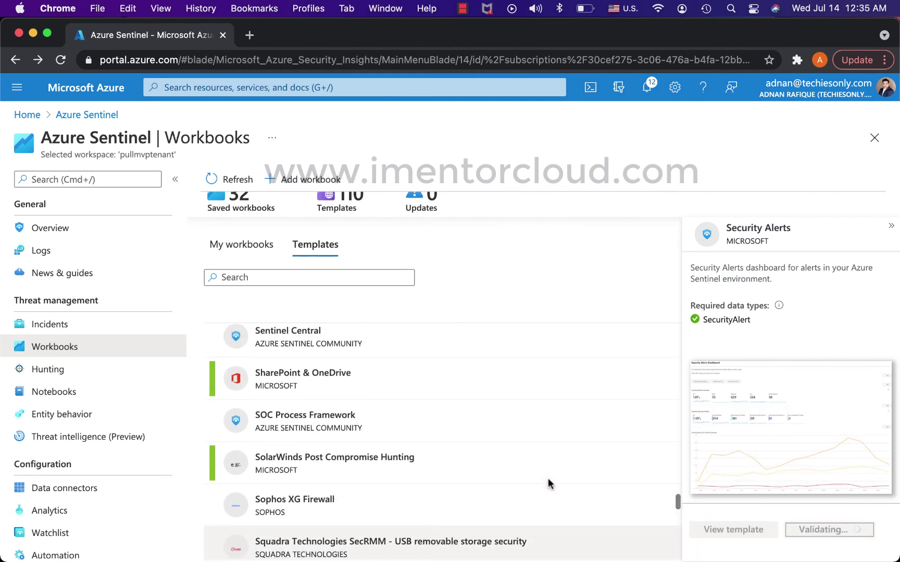
Step: Save the Sentinel Central template as an East US workbook, raising saved workbooks to 34
{"action": "left_click", "coordinate": [470, 360]}
{"action": "left_click", "coordinate": [820, 530]}
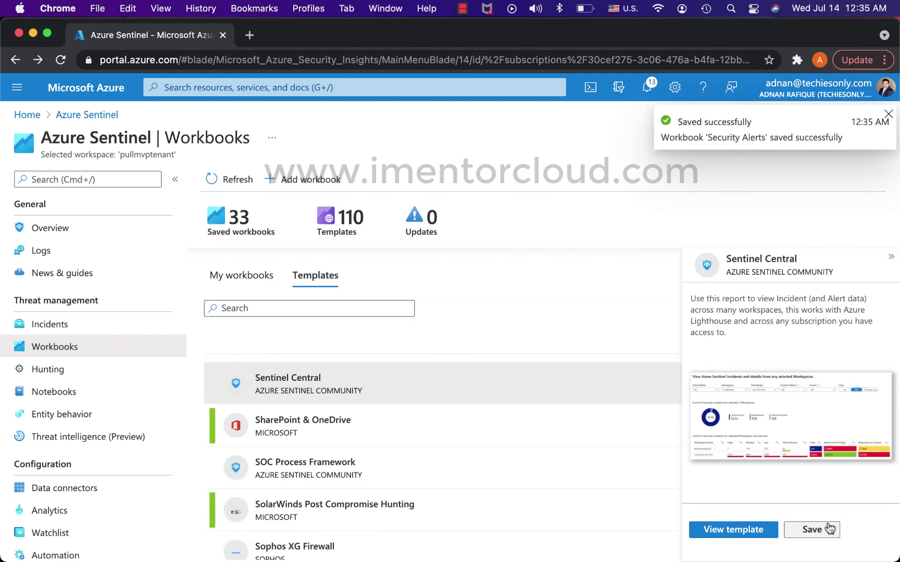
{"action": "left_click", "coordinate": [635, 499]}
{"action": "scroll", "coordinate": [562, 476], "scroll_direction": "down", "scroll_amount": 3}
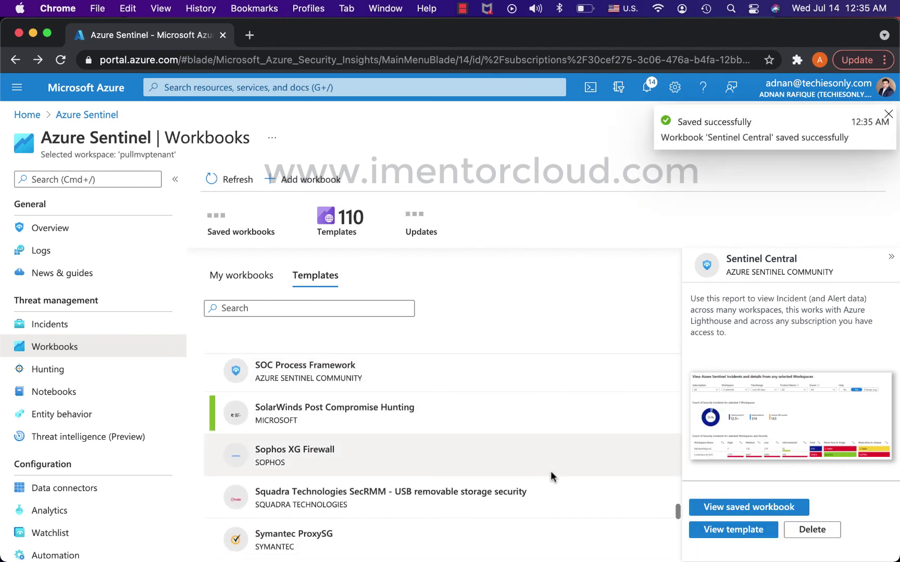
{"action": "scroll", "coordinate": [553, 477], "scroll_direction": "down", "scroll_amount": 5}
{"action": "scroll", "coordinate": [553, 477], "scroll_direction": "down", "scroll_amount": 5}
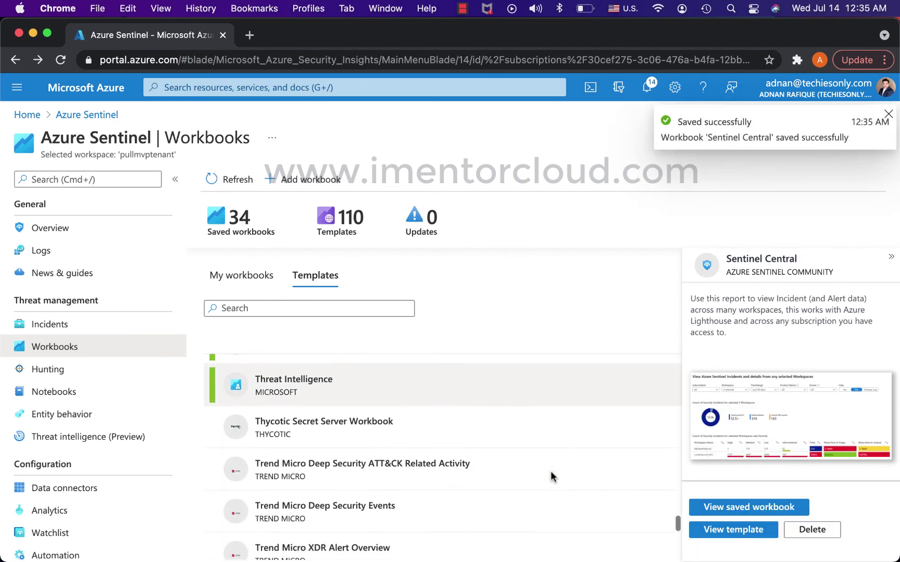
{"action": "scroll", "coordinate": [553, 477], "scroll_direction": "down", "scroll_amount": 4}
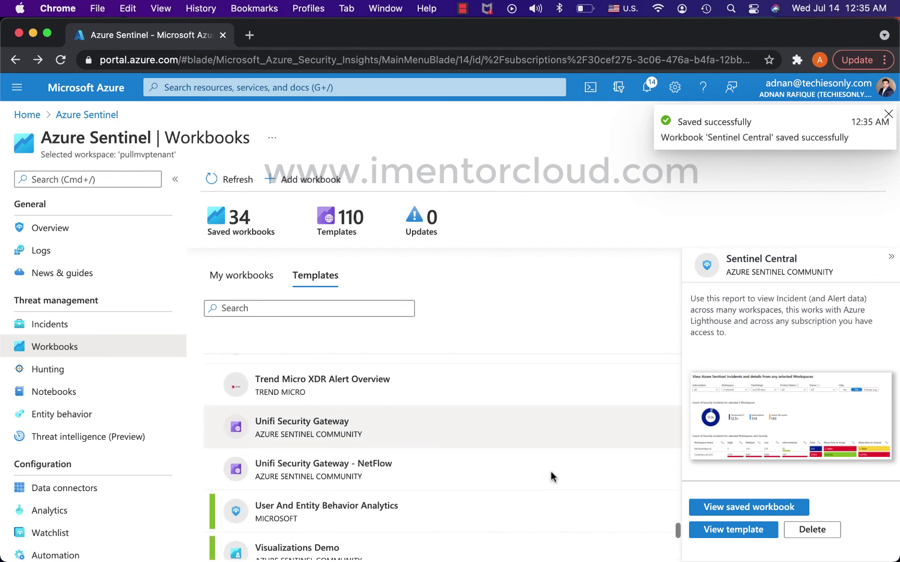
{"action": "scroll", "coordinate": [553, 476], "scroll_direction": "down", "scroll_amount": 4}
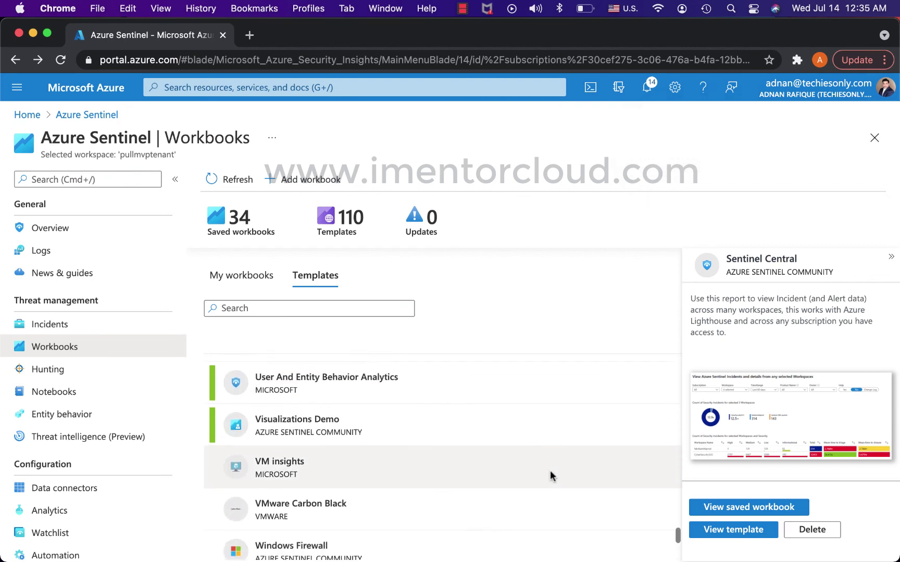
{"action": "scroll", "coordinate": [552, 475], "scroll_direction": "down", "scroll_amount": 2}
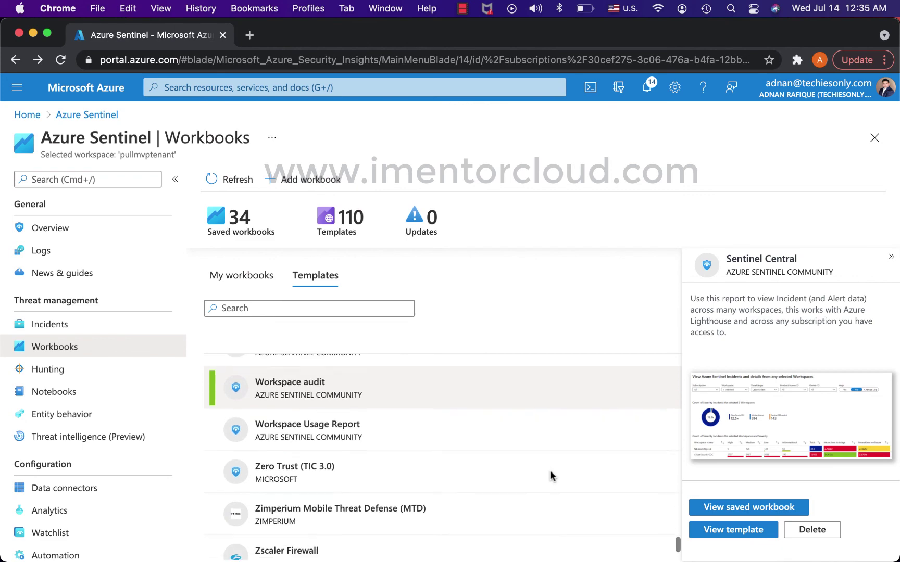
{"action": "scroll", "coordinate": [552, 474], "scroll_direction": "down", "scroll_amount": 2}
{"action": "scroll", "coordinate": [551, 474], "scroll_direction": "down", "scroll_amount": 2}
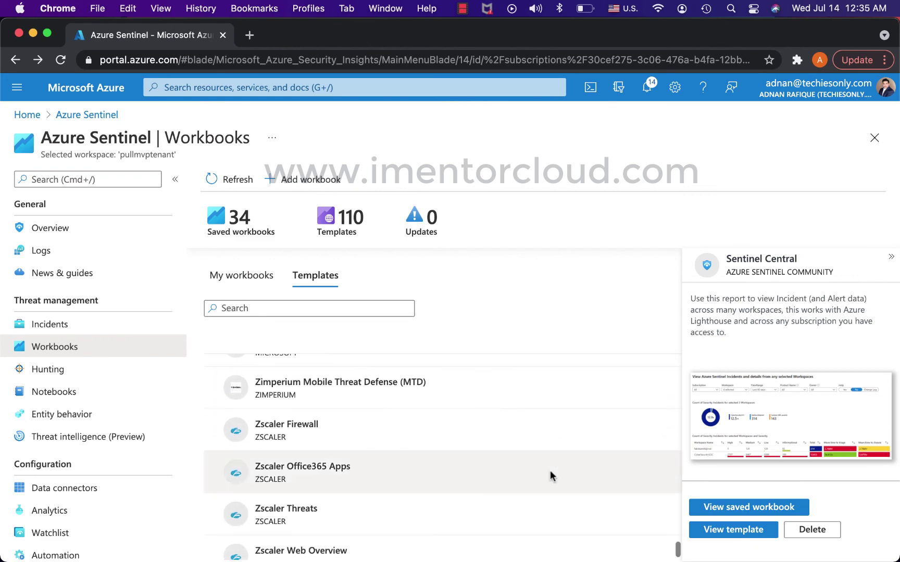
{"action": "scroll", "coordinate": [549, 471], "scroll_direction": "up", "scroll_amount": 20}
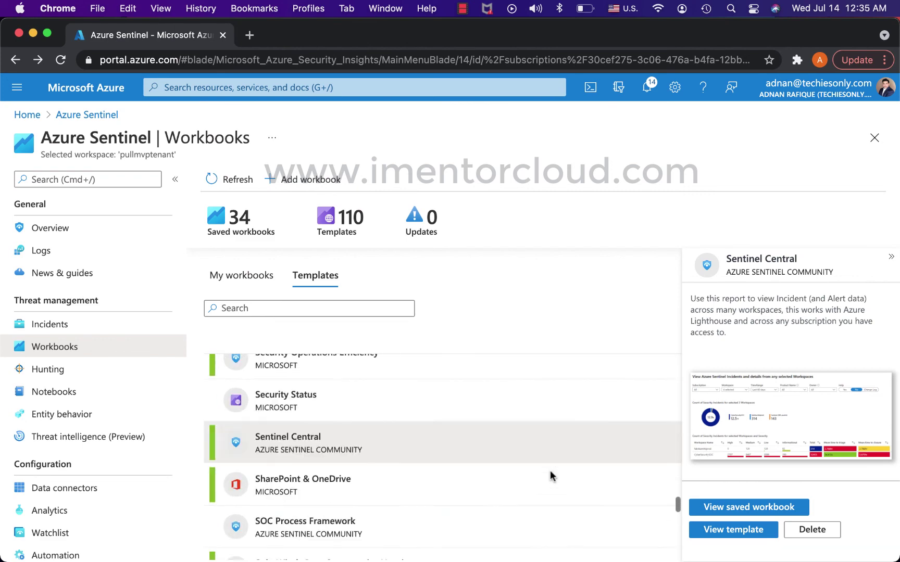
{"action": "scroll", "coordinate": [550, 473], "scroll_direction": "up", "scroll_amount": 15}
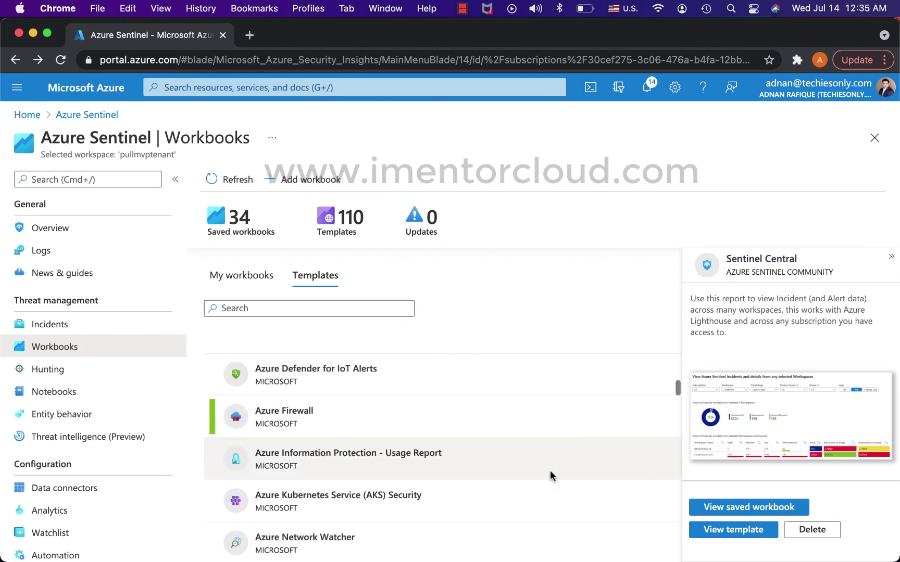
{"action": "scroll", "coordinate": [551, 475], "scroll_direction": "up", "scroll_amount": 2}
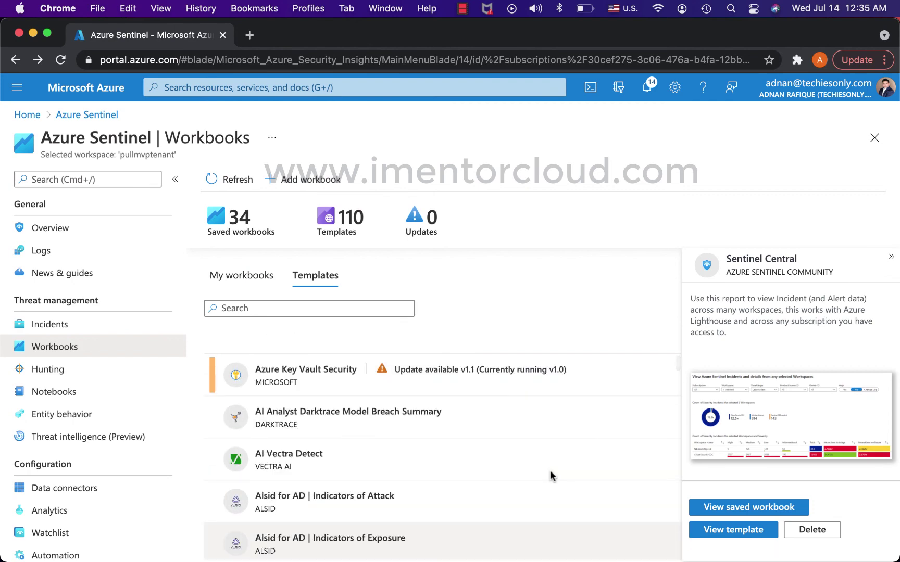
Step: Update the Azure Key Vault Security workbook from v1.0 to v1.1 and dismiss the Outlook notification
{"action": "left_click", "coordinate": [524, 368]}
{"action": "scroll", "coordinate": [828, 474], "scroll_direction": "down", "scroll_amount": 1}
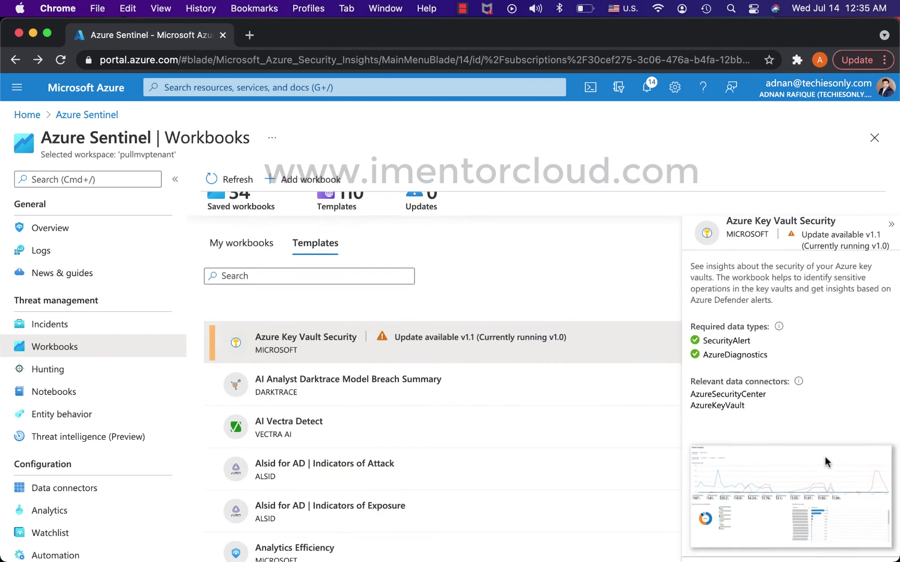
{"action": "scroll", "coordinate": [827, 462], "scroll_direction": "down", "scroll_amount": 3}
{"action": "left_click", "coordinate": [816, 508]}
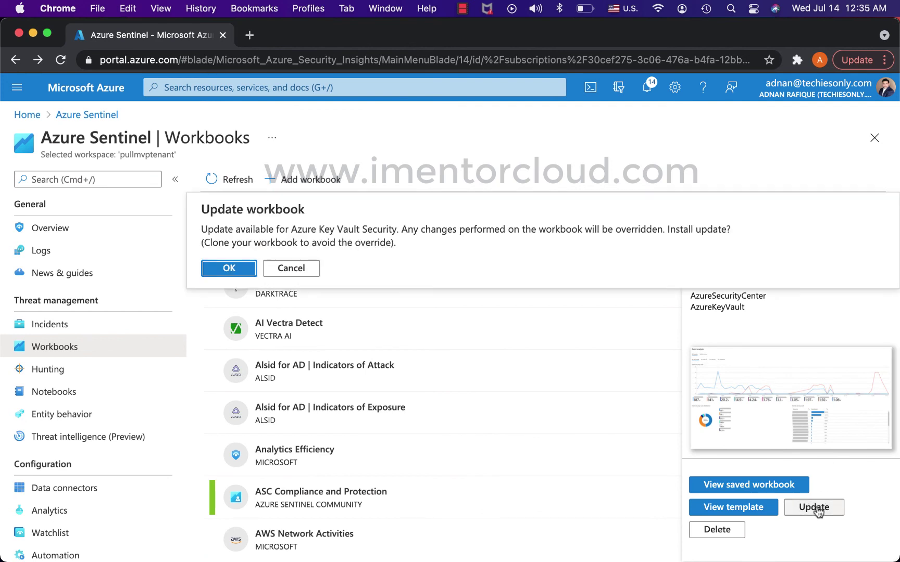
{"action": "left_click", "coordinate": [229, 268]}
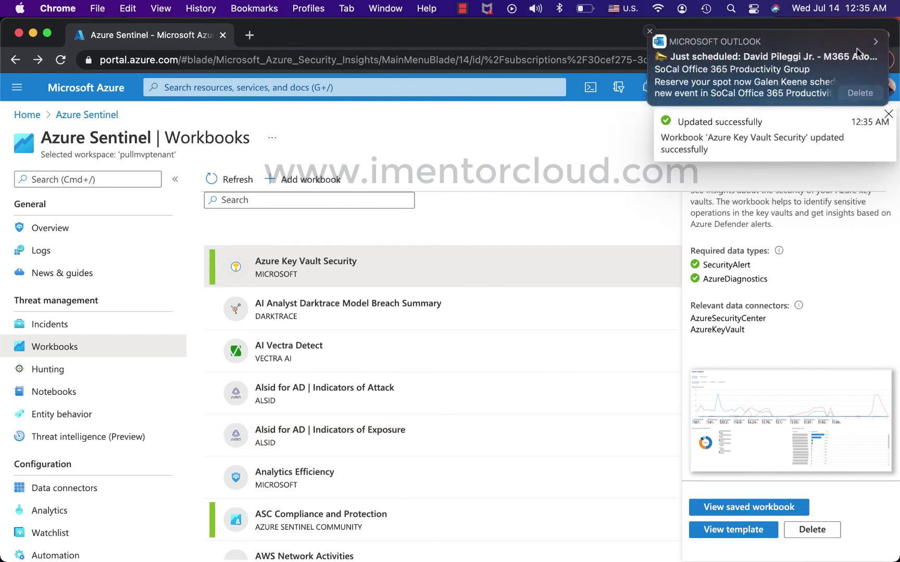
{"action": "left_click", "coordinate": [650, 32]}
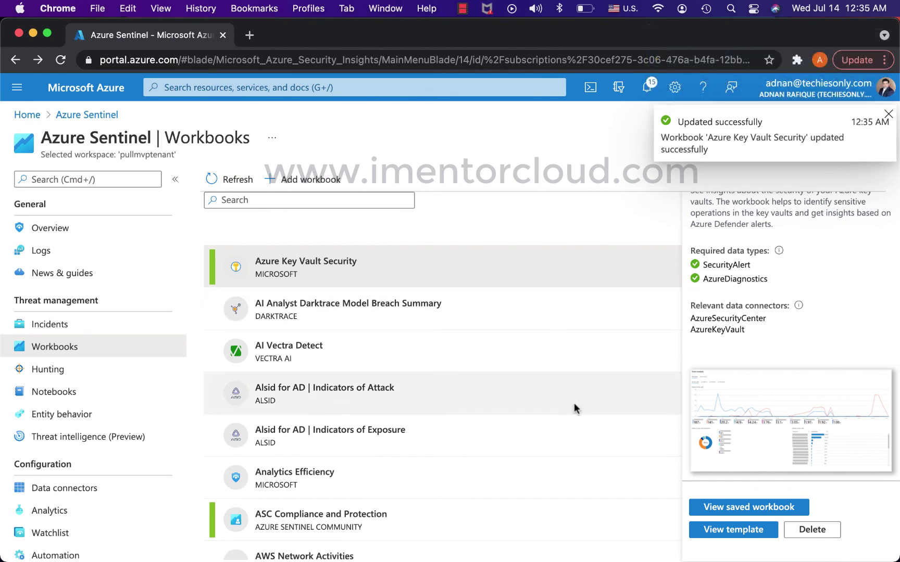